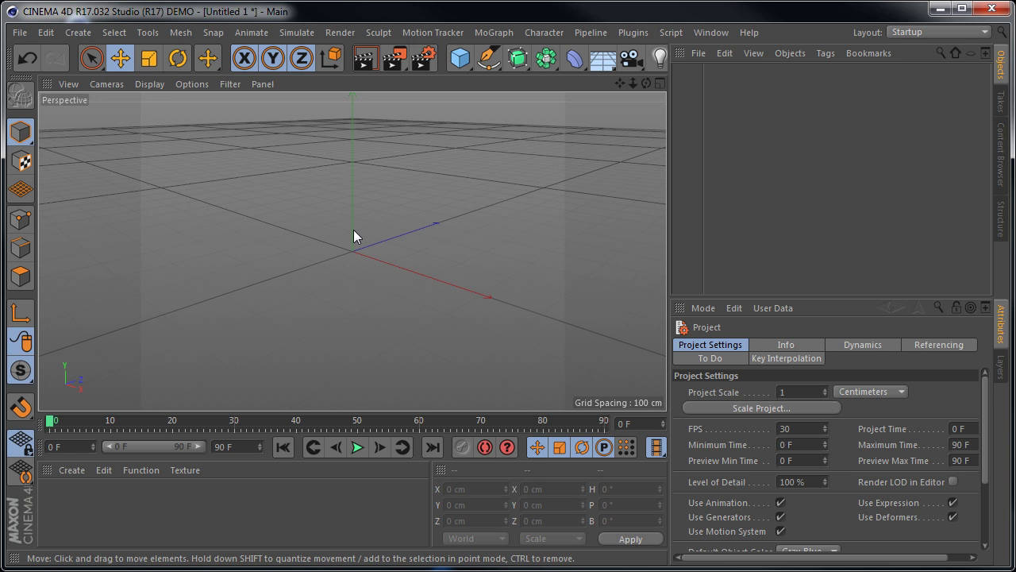
Add a cube and display it with Gouraud Shading (Lines)
click(458, 63)
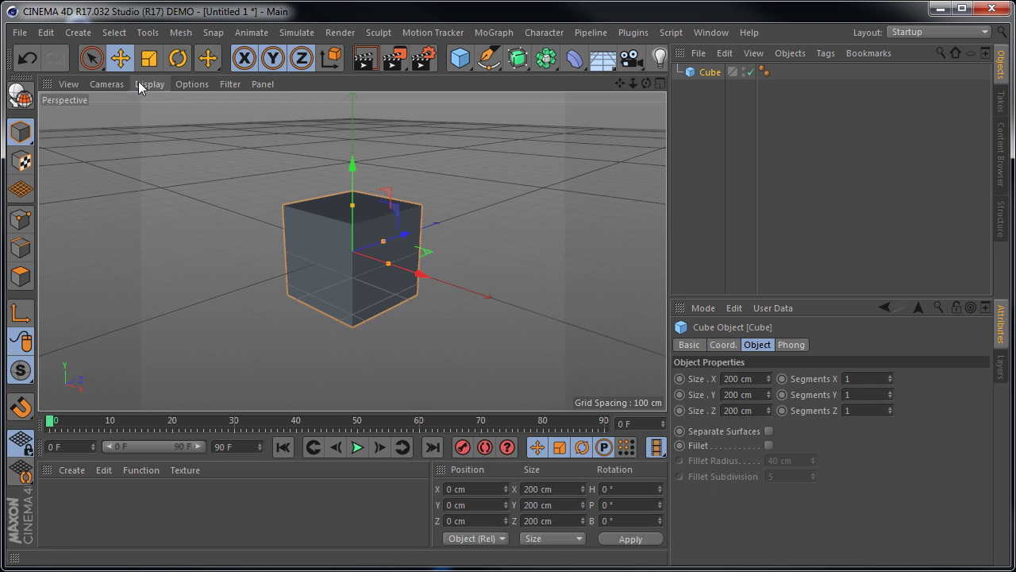
click(148, 84)
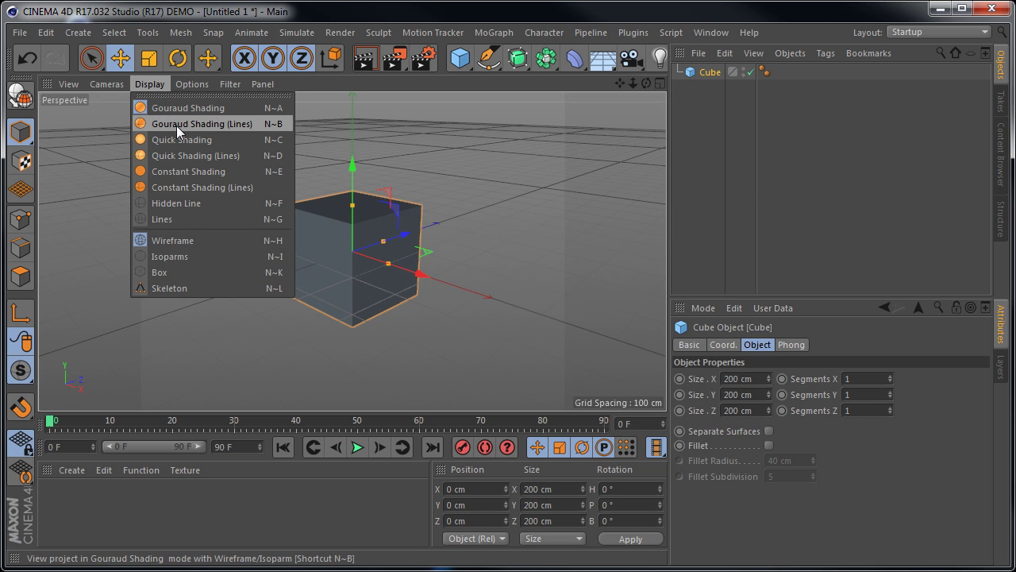
click(196, 125)
click(416, 194)
click(380, 281)
Set the cube's X, Y and Z segments to 2 each
double_click(873, 379)
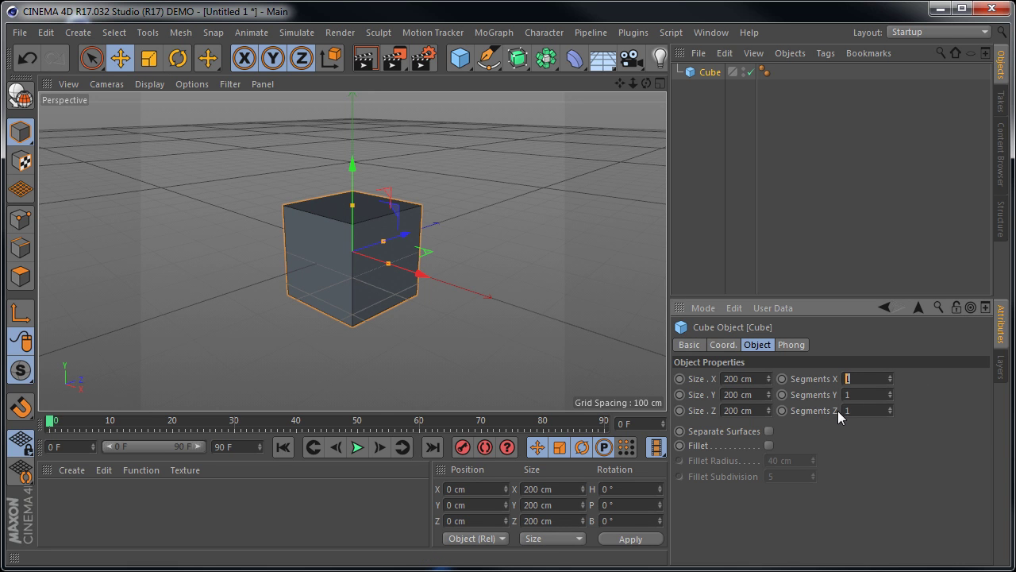
text(2)
key(Tab)
text(2)
key(Tab)
text(2)
click(437, 286)
click(372, 278)
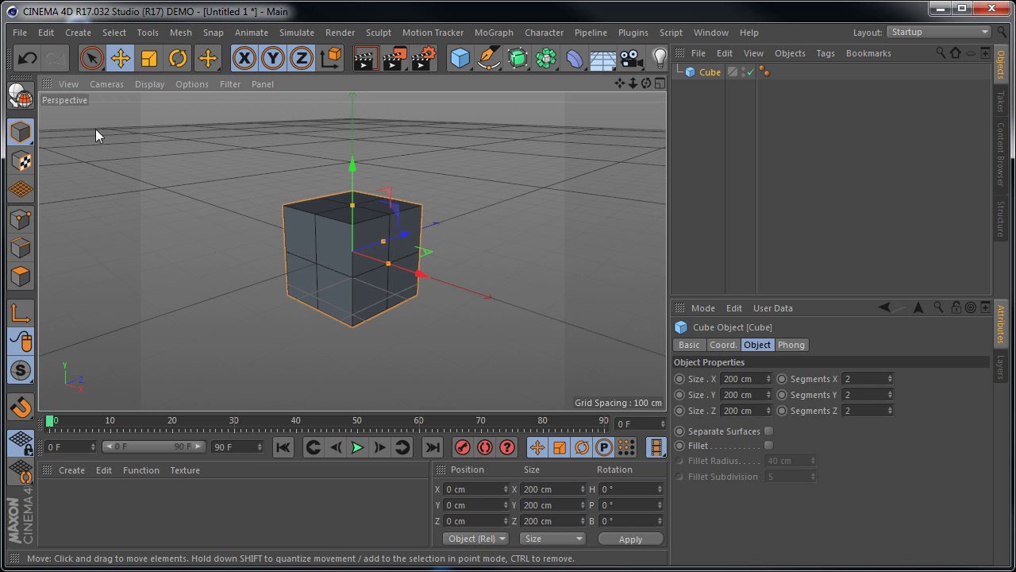
Make the cube editable as a polygon object and deselect it
click(19, 97)
scroll(339, 267, up, 5)
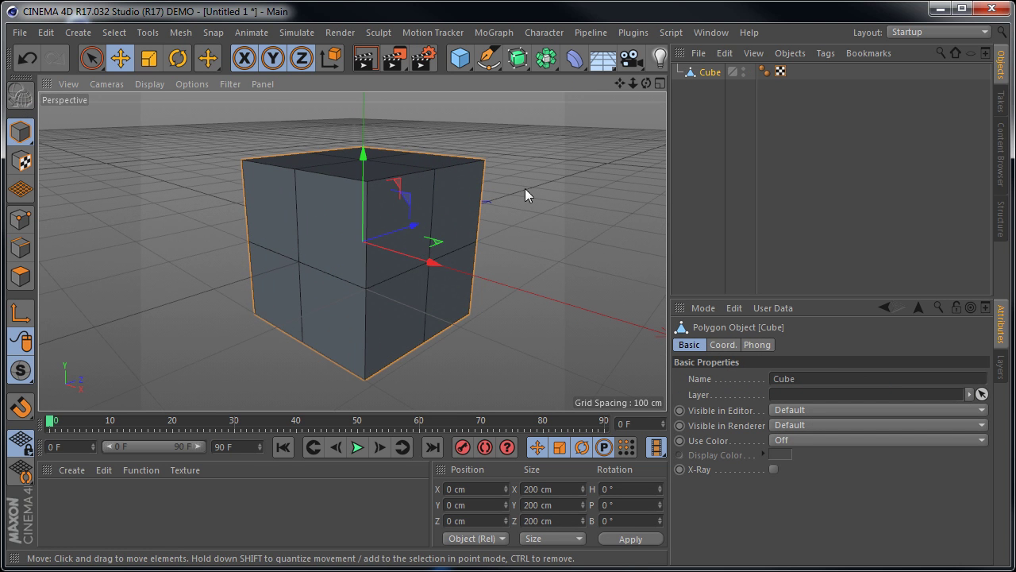
click(173, 219)
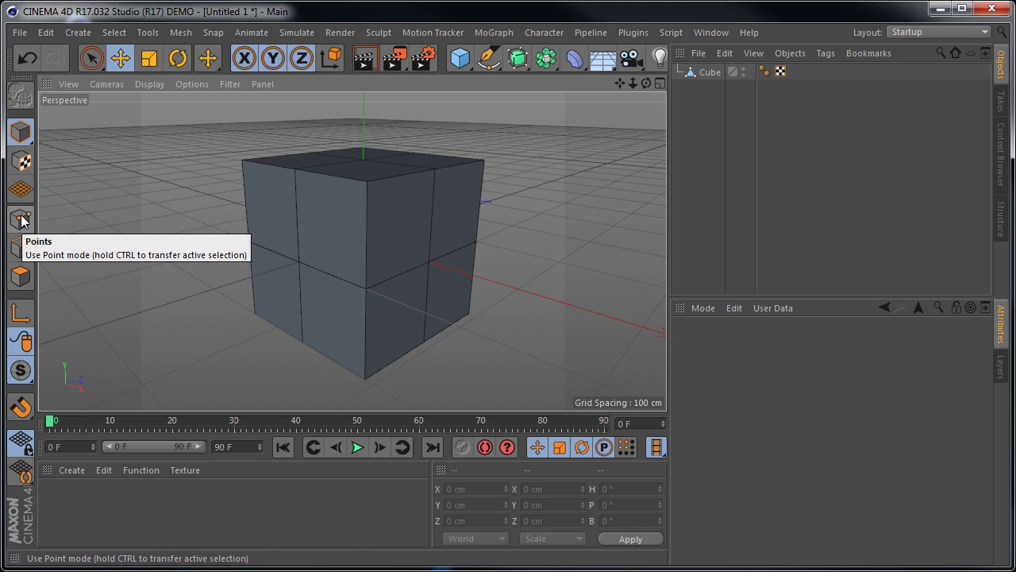
In Point mode, select the front face's upper corners and middle-row points one at a time, and clear the selection
click(21, 221)
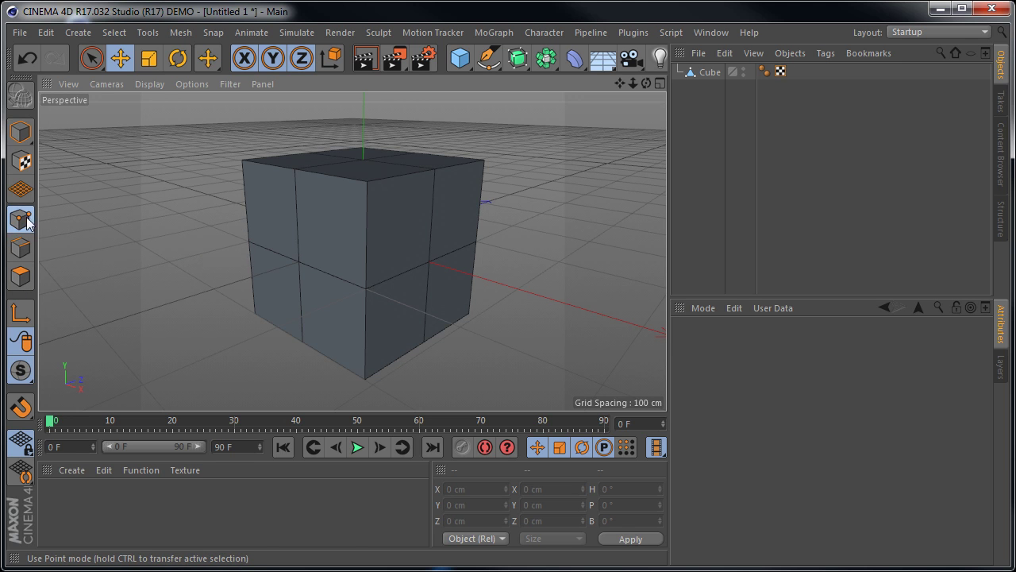
click(260, 168)
click(243, 160)
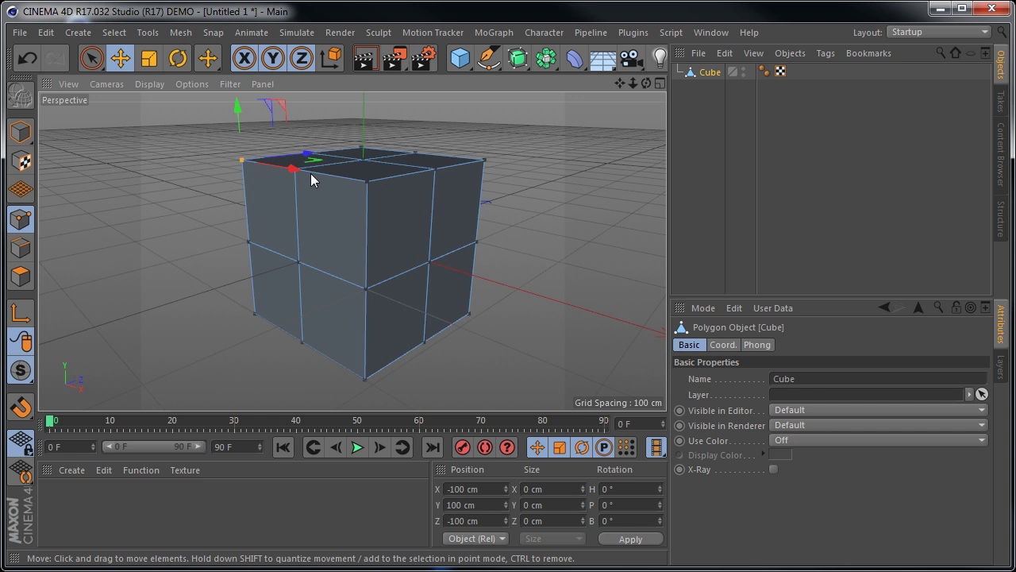
click(368, 183)
click(365, 290)
click(298, 261)
click(249, 241)
click(85, 275)
In Edge mode, select an edge along the top of the cube's front face and deselect it
click(21, 247)
click(324, 178)
click(161, 305)
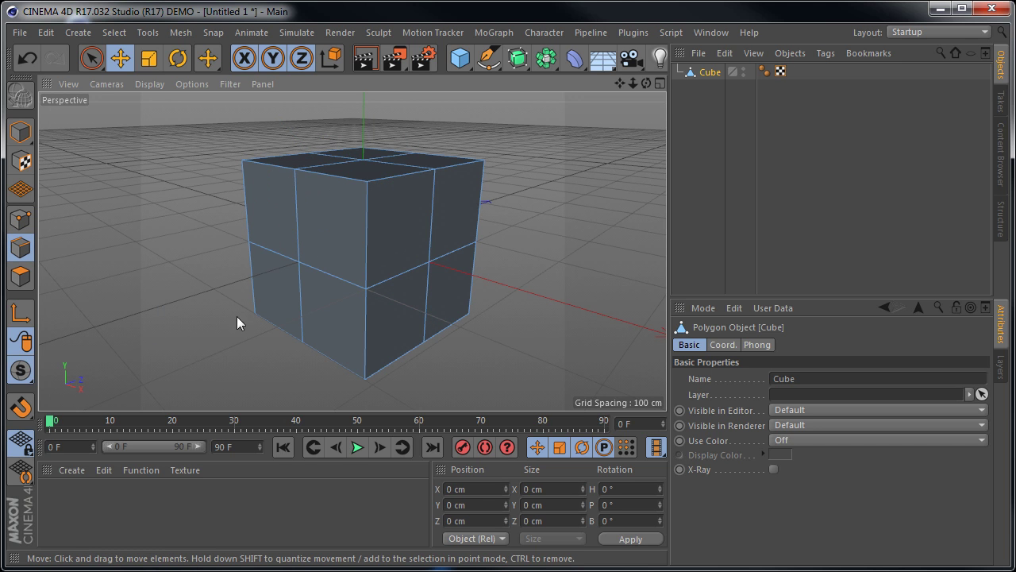
In Polygon mode, nudge the front face's upper-right polygon along Z to about -99.99 cm and deselect it
click(20, 276)
click(350, 329)
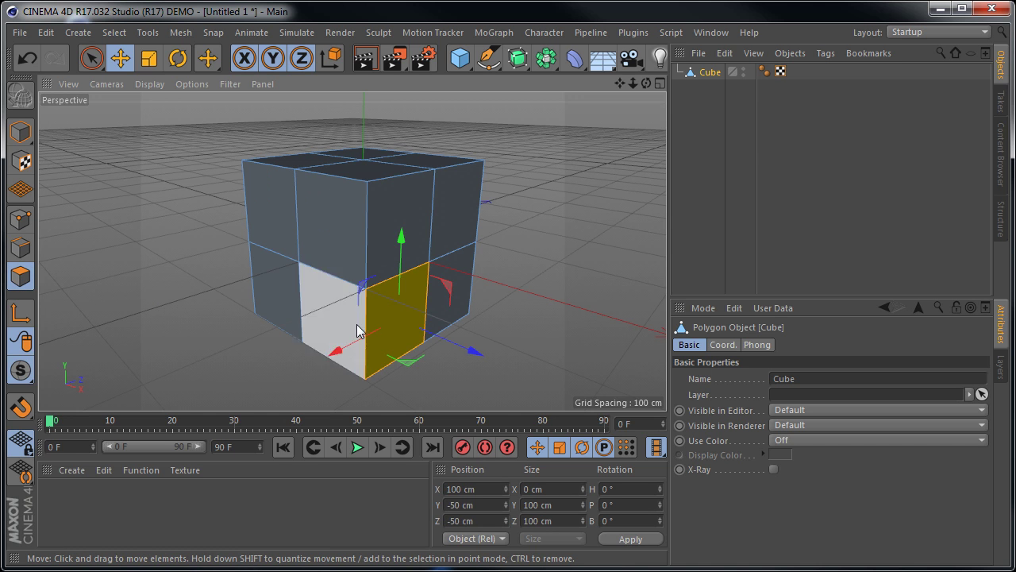
click(145, 330)
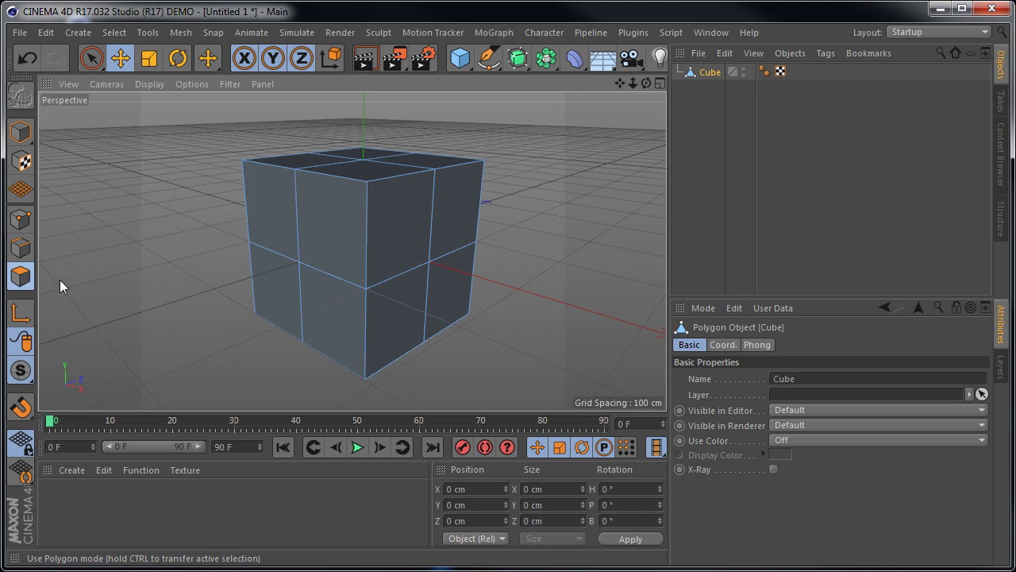
click(338, 227)
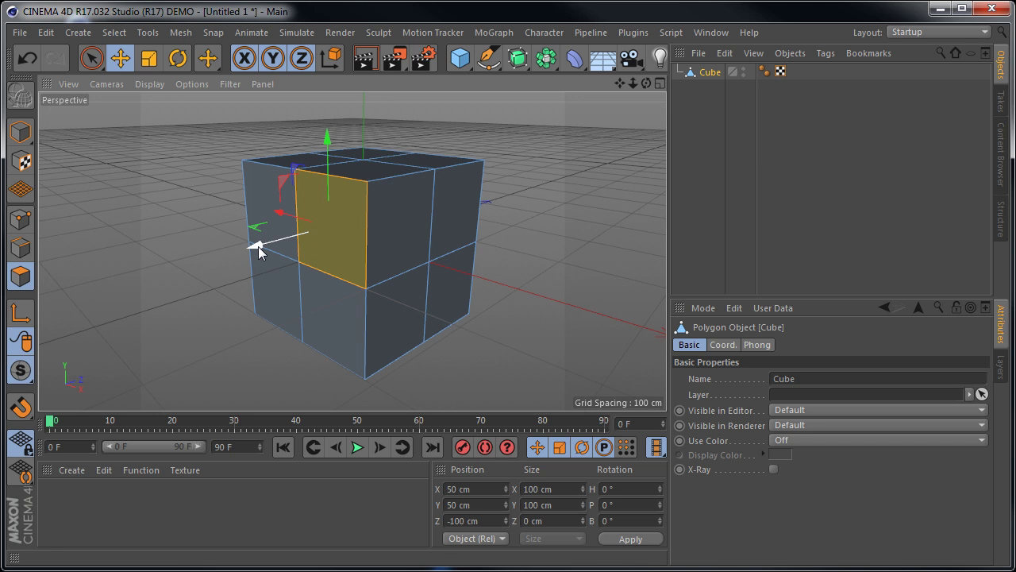
mouse_move(259, 252)
mouse_down()
mouse_move(281, 250)
mouse_move(242, 260)
mouse_move(267, 250)
mouse_up()
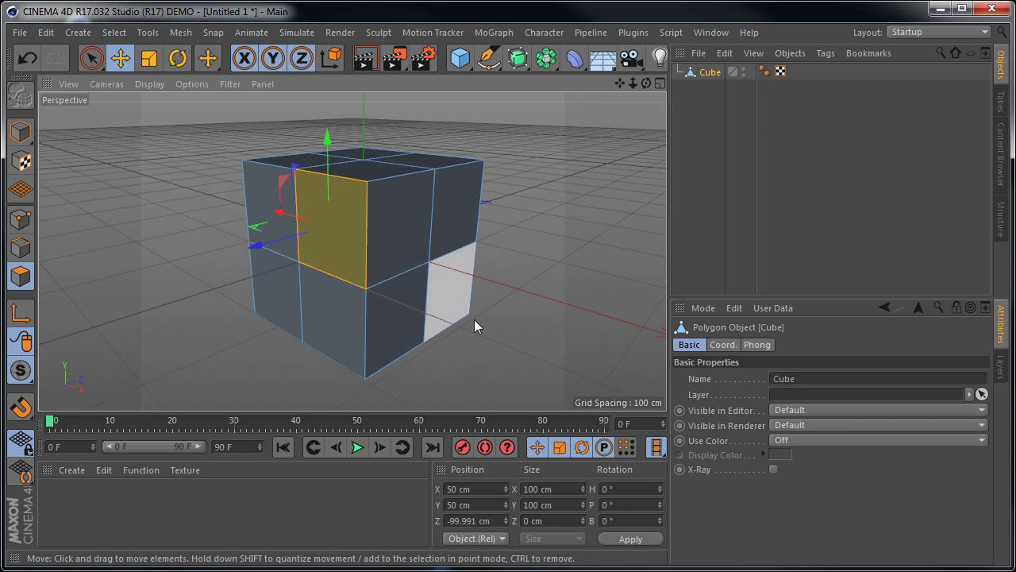
click(551, 275)
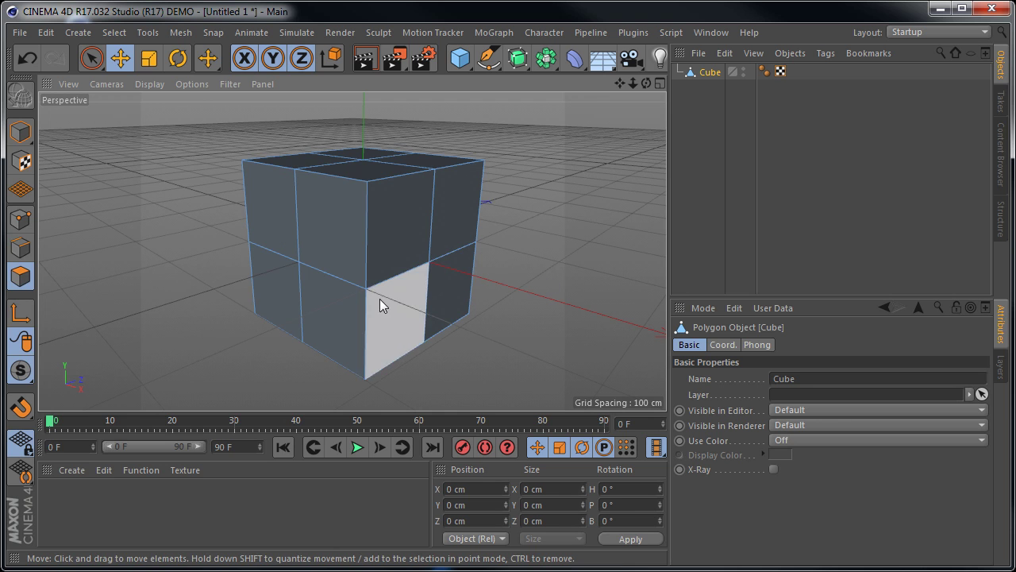
In Point mode, move the front face's centre point down to about -0.27 cm in Y and deselect it
click(18, 224)
click(299, 262)
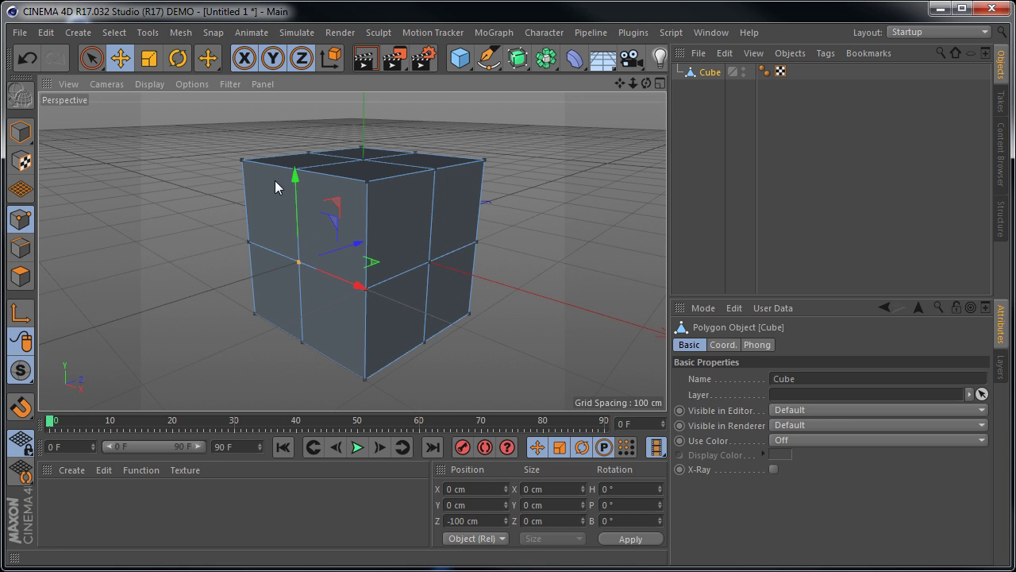
mouse_move(296, 169)
mouse_down()
mouse_move(295, 109)
mouse_move(297, 173)
mouse_up()
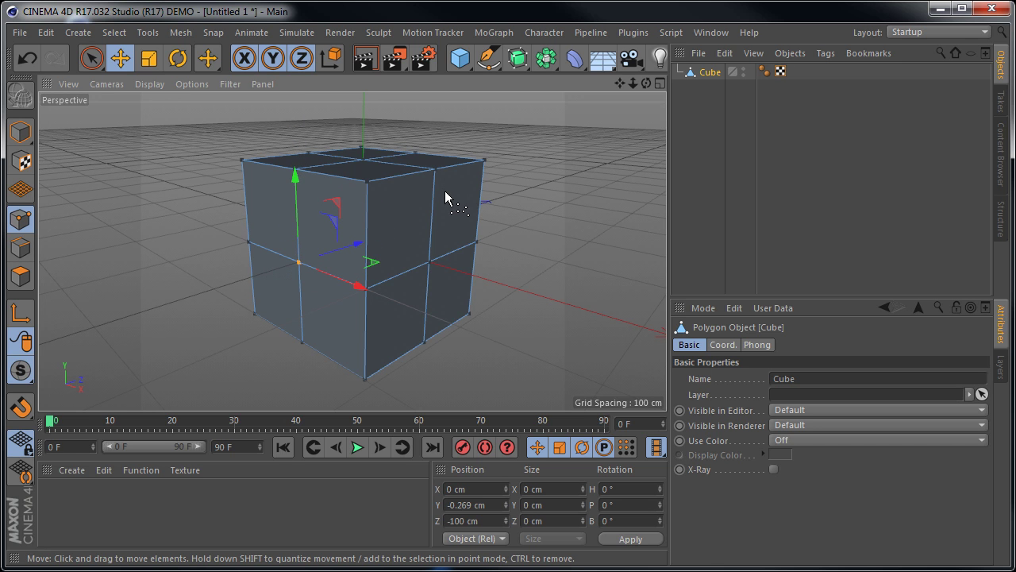
click(580, 219)
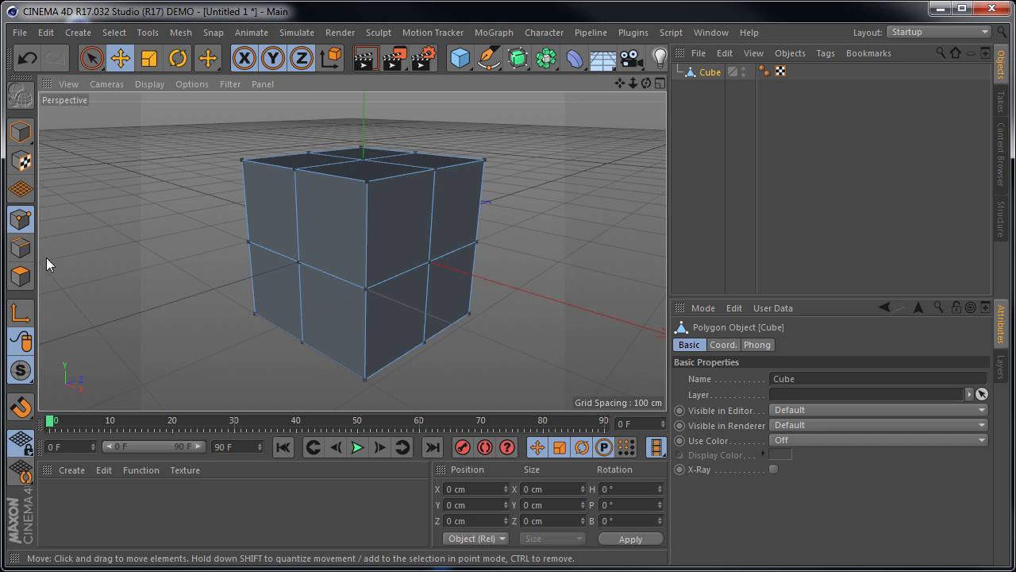
In Edge mode, shift the front face's left middle edge to about -51.3 cm in X and undo its other moves
click(22, 249)
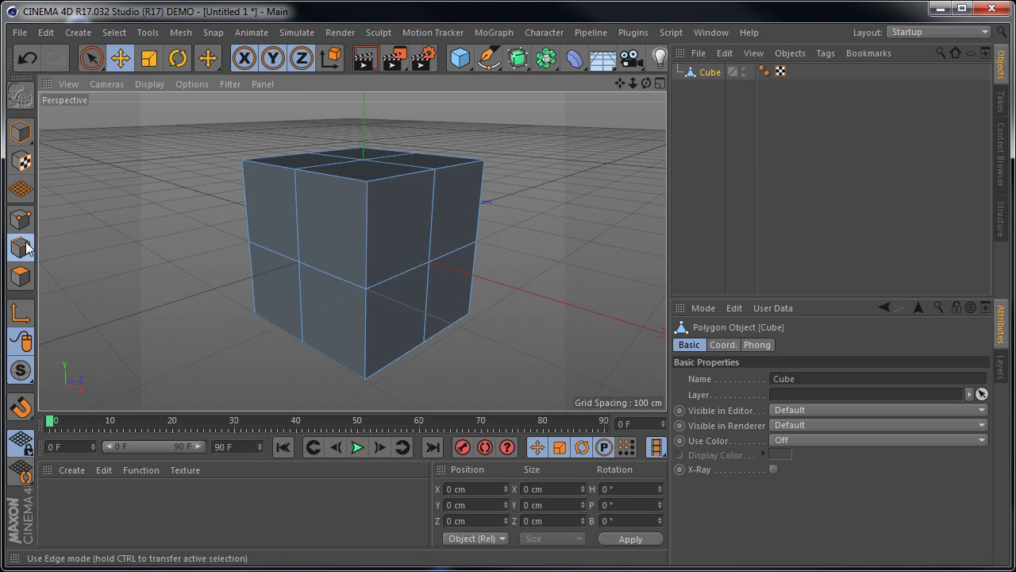
click(274, 253)
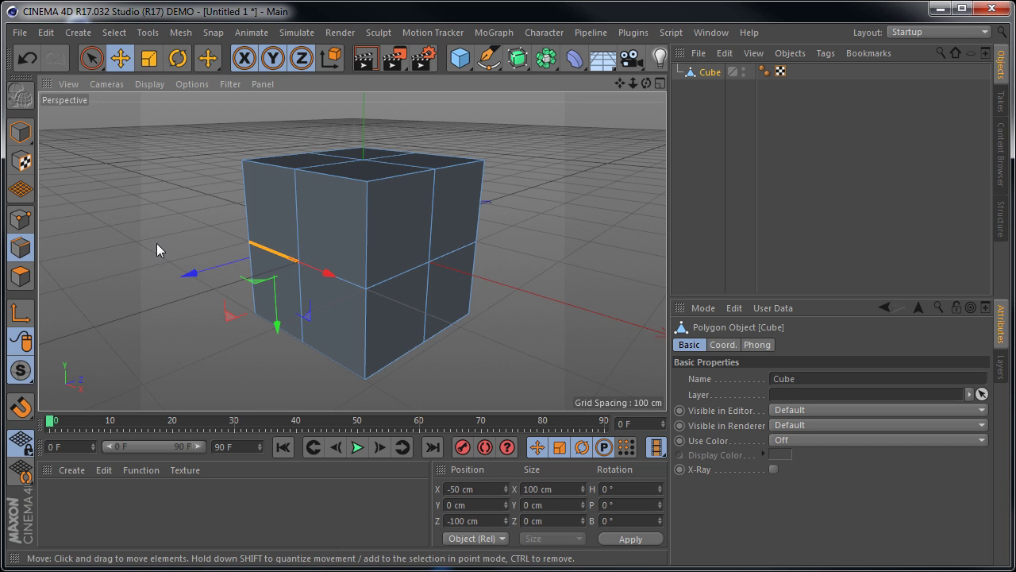
drag(327, 276, 201, 272)
drag(280, 318, 288, 340)
key(ctrl+z)
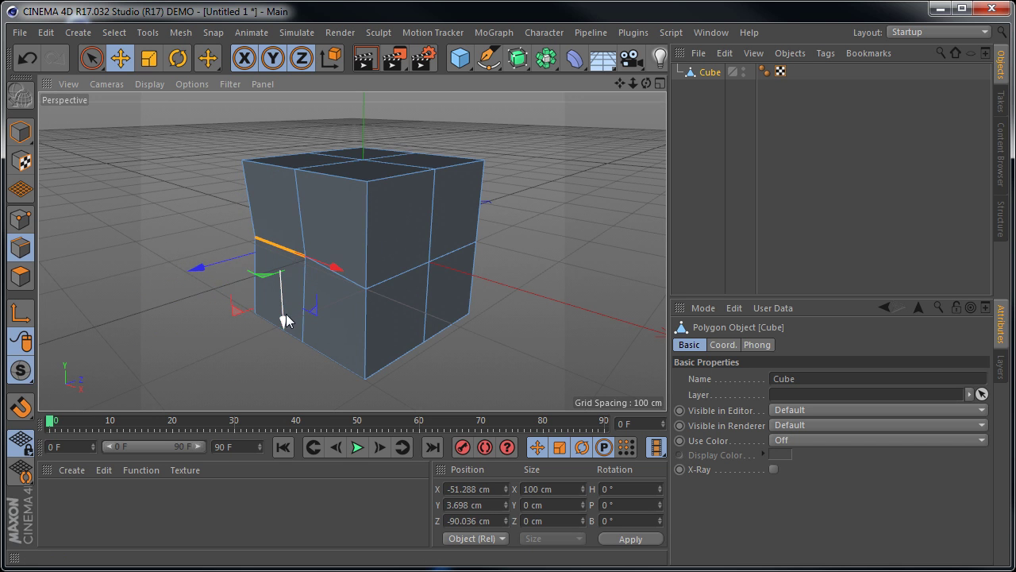
key(ctrl+z)
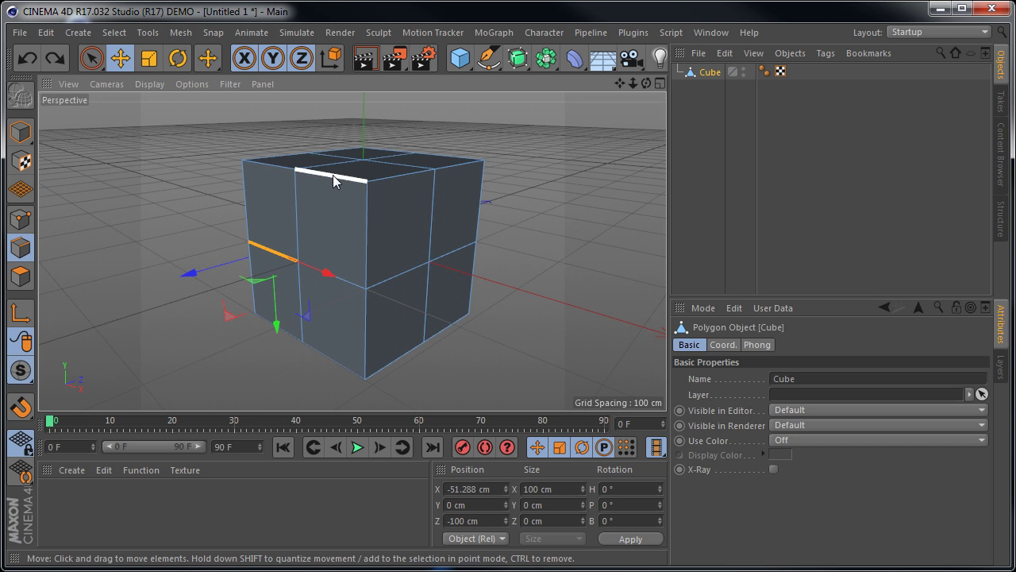
Select the right half of the front face's top edge, try moving it along its own angled axes, and undo the moves
alt+drag(382, 222, 369, 204)
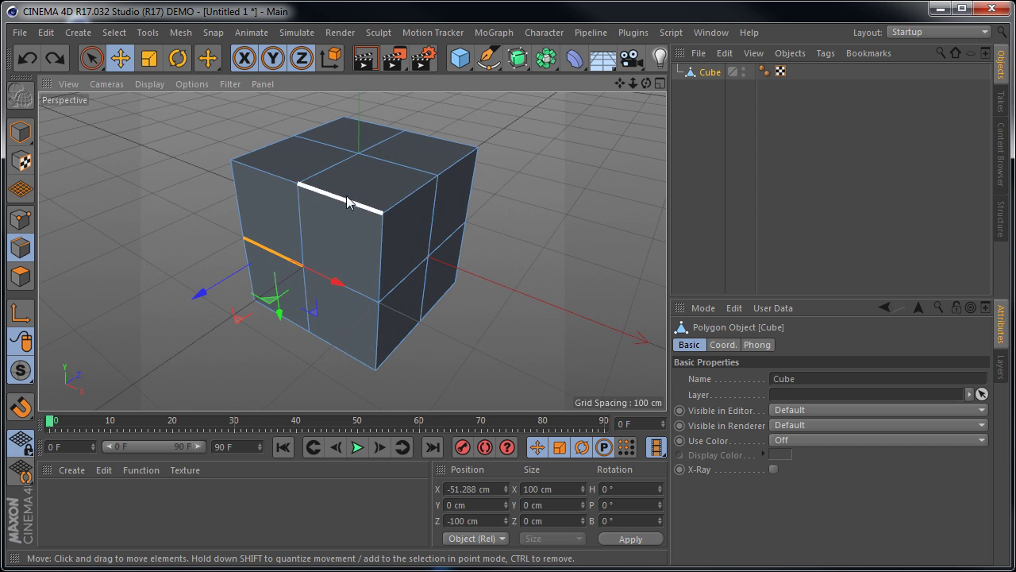
click(333, 198)
alt+drag(477, 254, 429, 230)
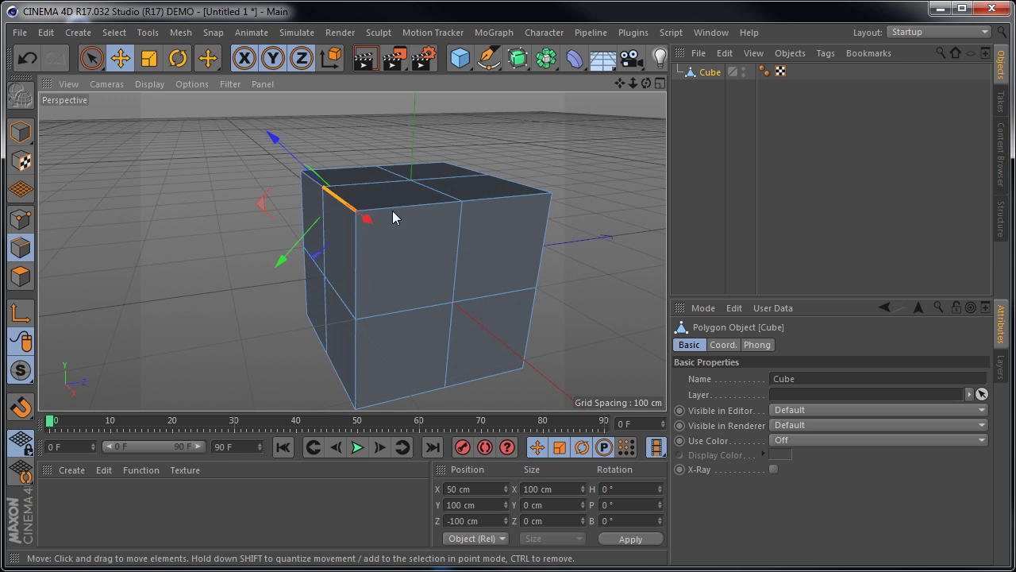
alt+drag(412, 279, 486, 237)
drag(423, 205, 357, 265)
drag(278, 265, 267, 182)
drag(232, 143, 230, 153)
key(ctrl+z)
key(ctrl+z)
key(ctrl+z)
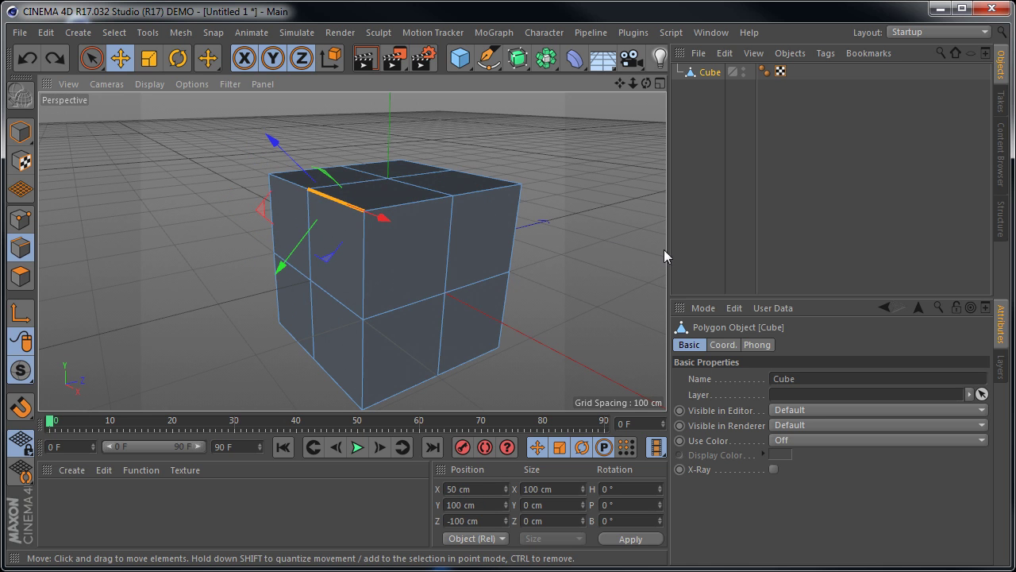
Switch to the world coordinate system, try moving the selected top edge along the world axes, undo the moves and deselect it
click(336, 67)
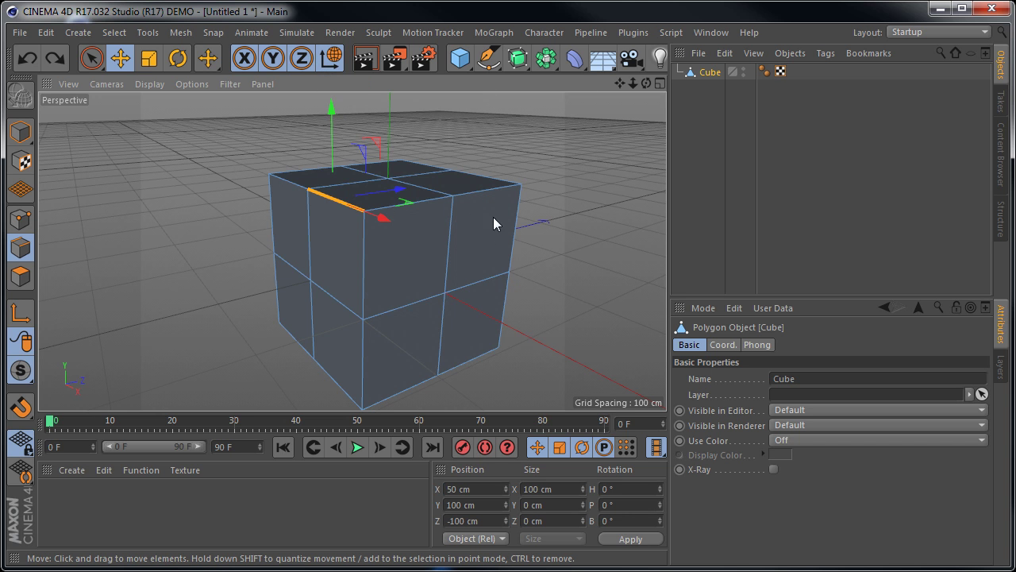
alt+drag(576, 253, 430, 198)
drag(366, 163, 371, 98)
drag(424, 173, 363, 252)
drag(309, 134, 310, 175)
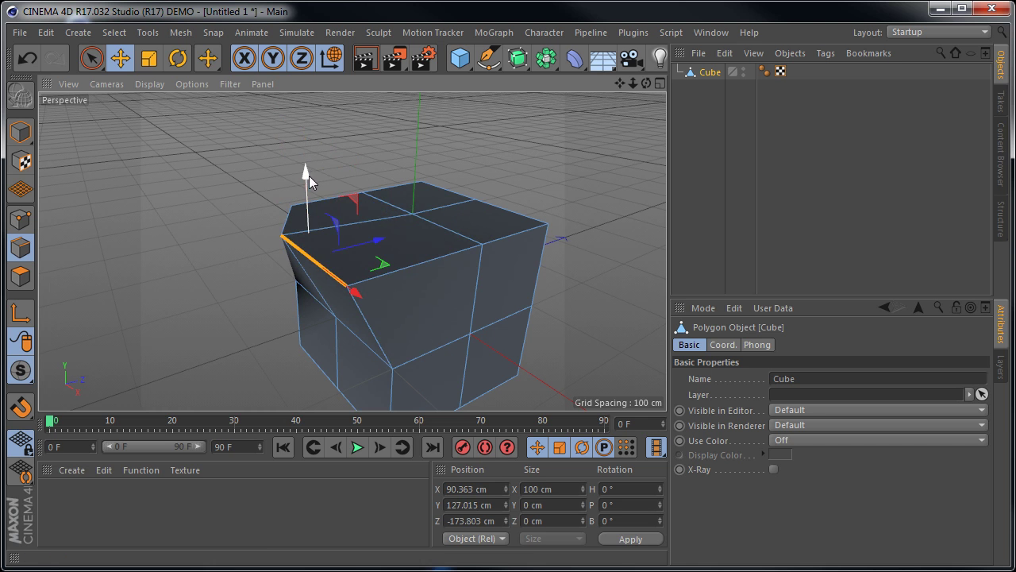
key(ctrl+z)
key(ctrl+z)
key(ctrl+z)
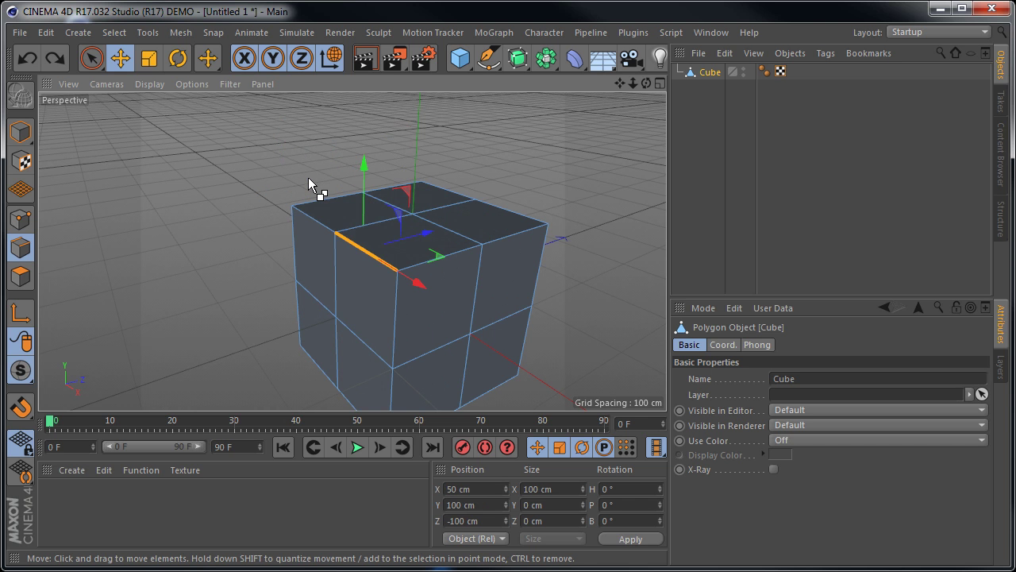
click(477, 189)
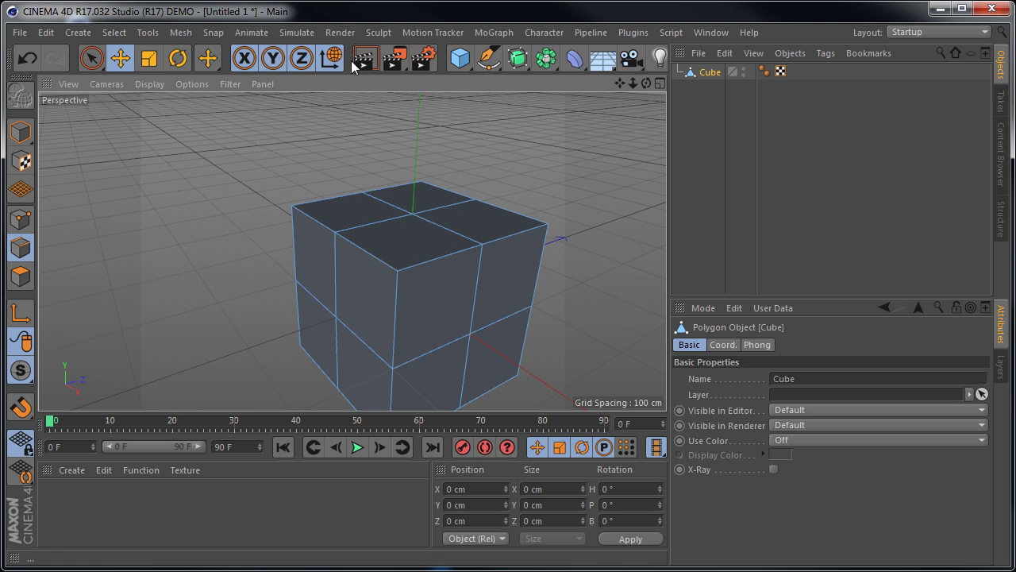
Select the rear half of the cube's +X top edge, add an edge atop the front face, and clear the selection
click(507, 237)
alt+drag(620, 256, 501, 231)
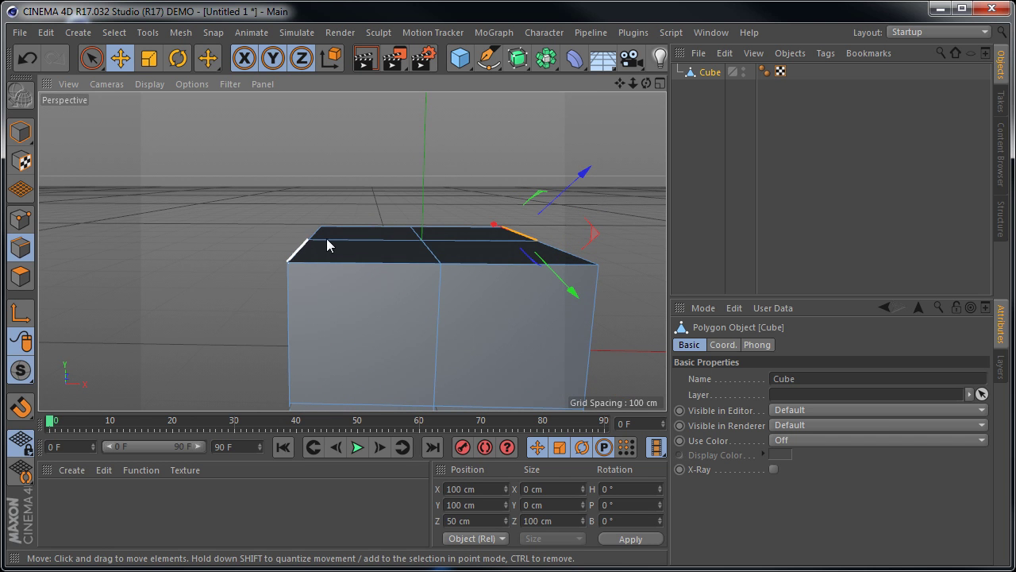
alt+drag(500, 341, 479, 355)
shift+click(418, 280)
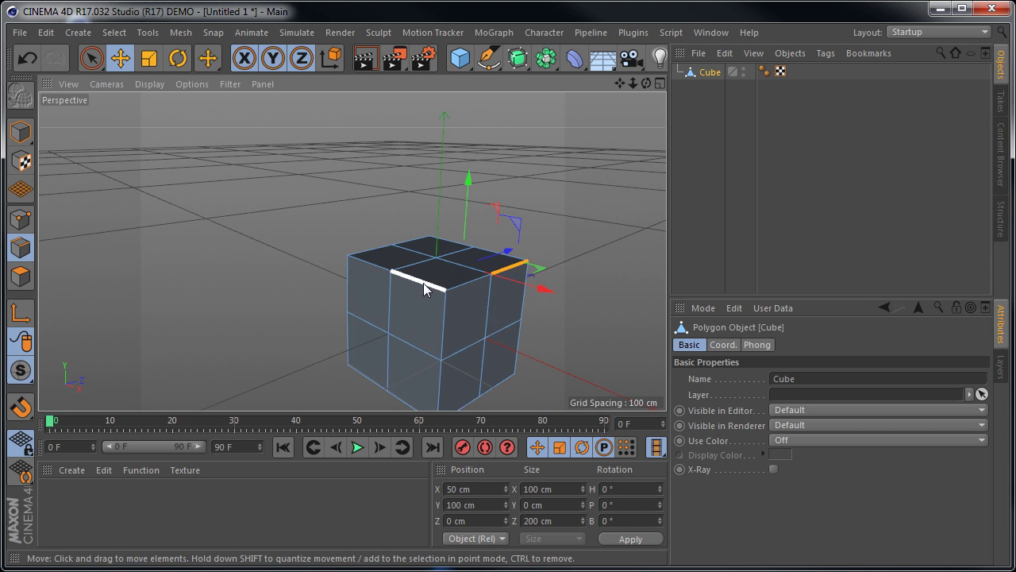
click(560, 257)
Select both halves of the cube's +X top edge together with the front inner edge of the top face, and clear the selection
click(501, 273)
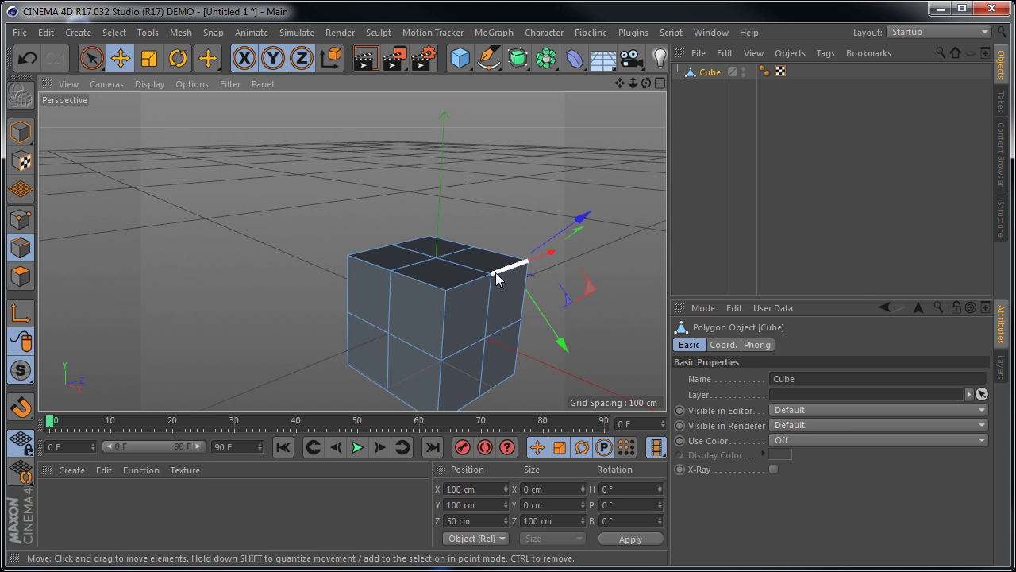
shift+click(418, 265)
shift+click(508, 292)
alt+middle_drag(514, 280, 391, 210)
alt+drag(403, 240, 348, 297)
scroll(345, 209, up, 4)
shift+click(345, 212)
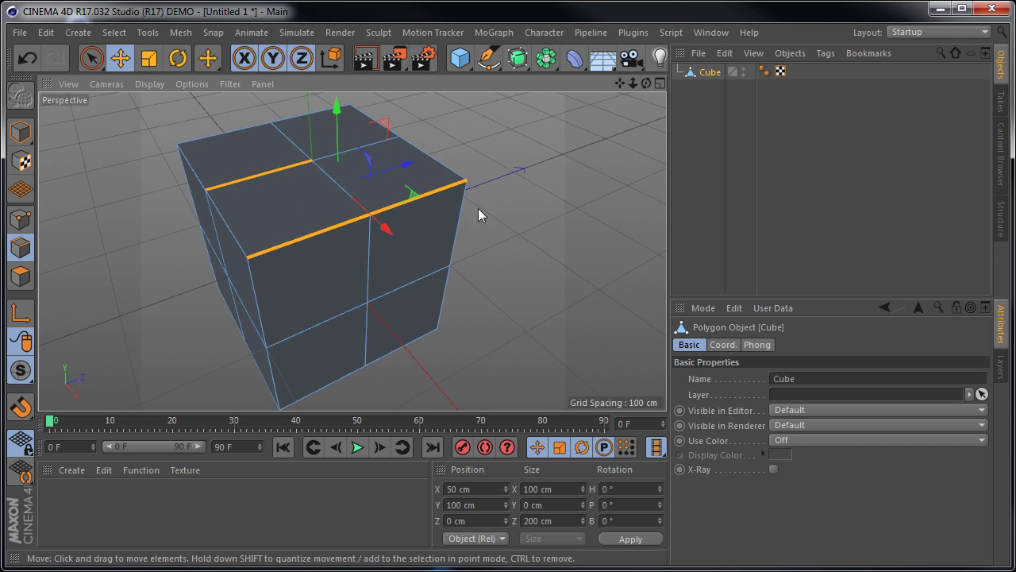
click(580, 206)
Select the +X half of the cube's rear top edge and switch its axes to the world coordinate system
click(430, 201)
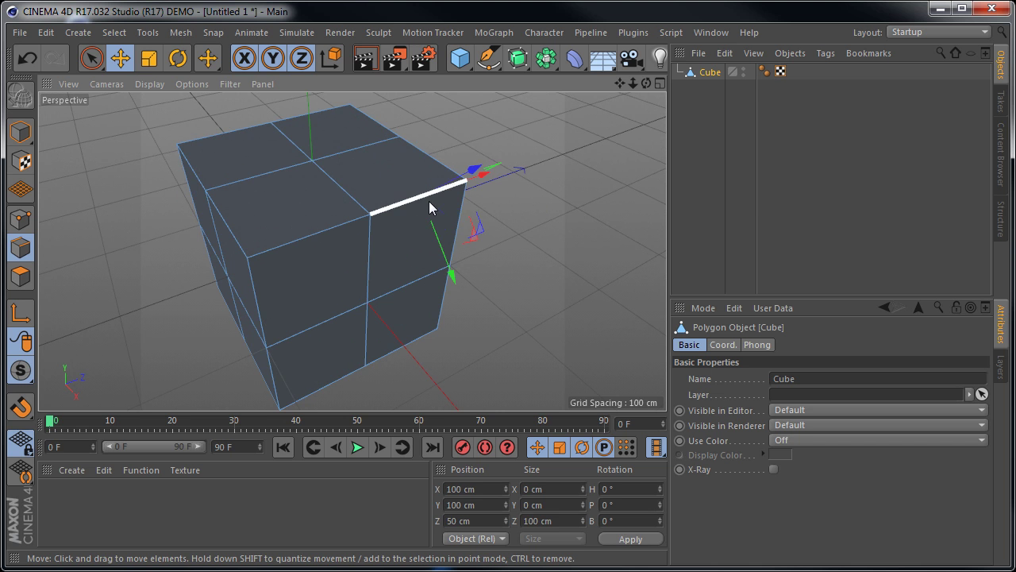
click(433, 153)
alt+drag(548, 171, 452, 111)
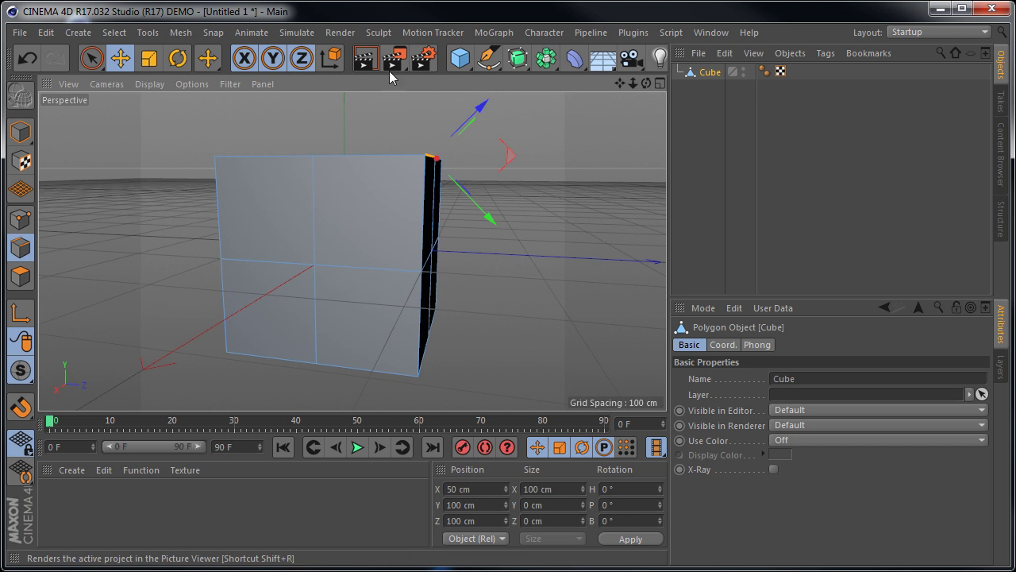
click(335, 63)
alt+drag(493, 145, 485, 311)
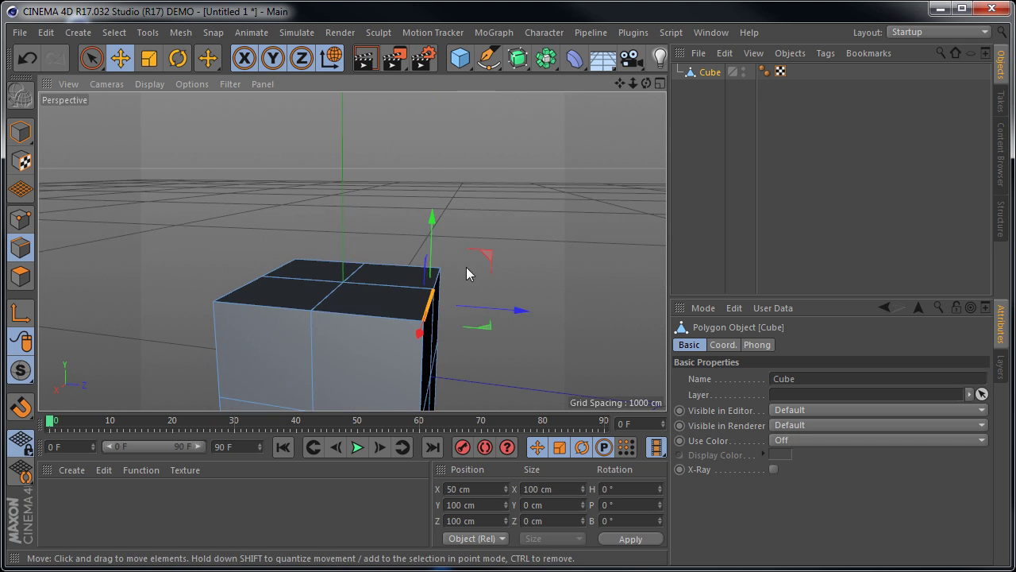
Try raising the selected top edge about 22 cm along the world Y axis, and undo both the move and the selection
drag(430, 221, 430, 197)
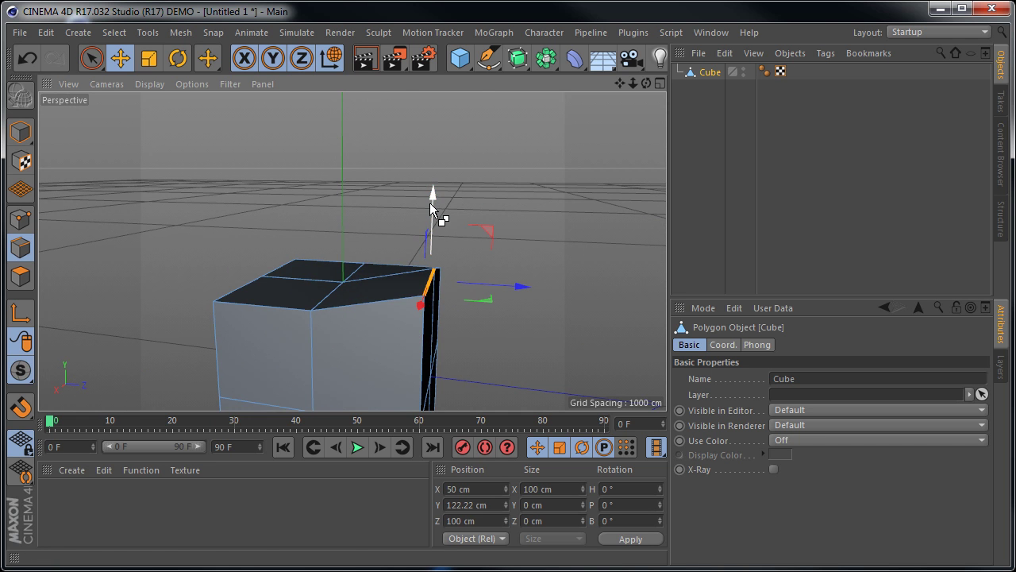
key(ctrl+z)
key(ctrl+z)
alt+drag(571, 333, 496, 316)
alt+middle_drag(484, 239, 408, 243)
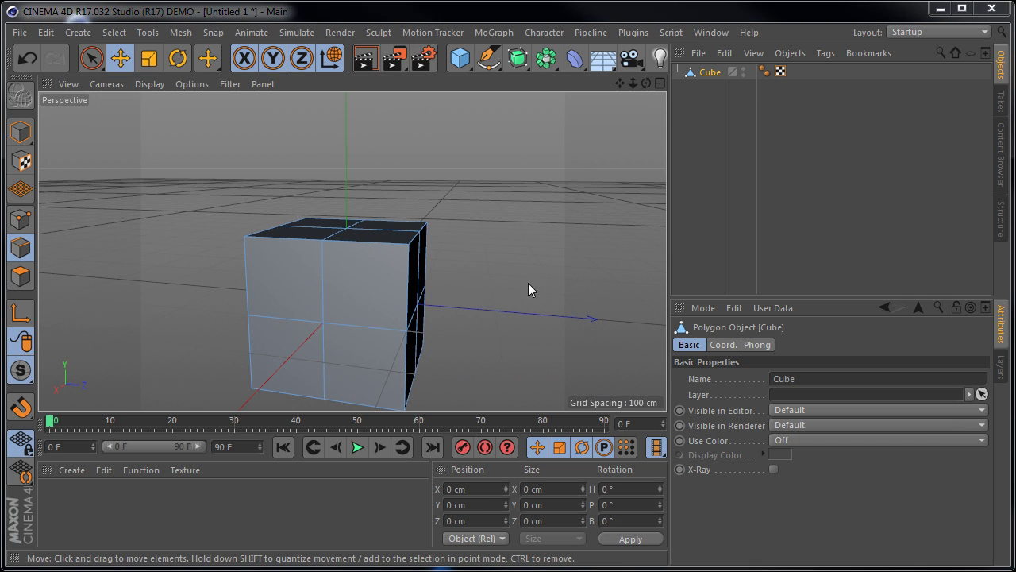
In point mode, shift the points of the cube's +X top edge out of line along the X axis, and clear the selection
alt+drag(465, 300, 261, 284)
click(20, 219)
click(326, 220)
click(258, 192)
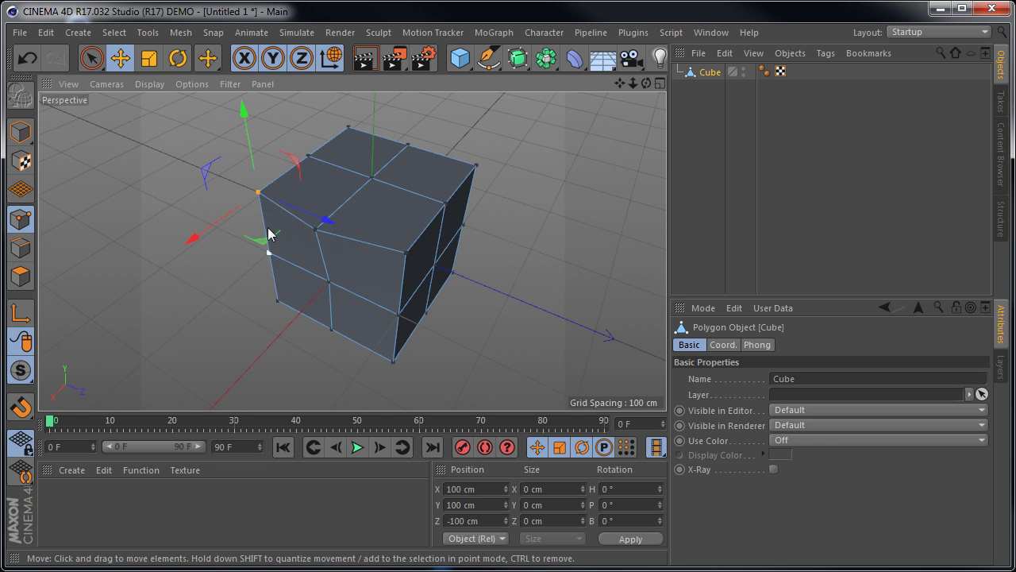
drag(211, 230, 225, 220)
click(407, 252)
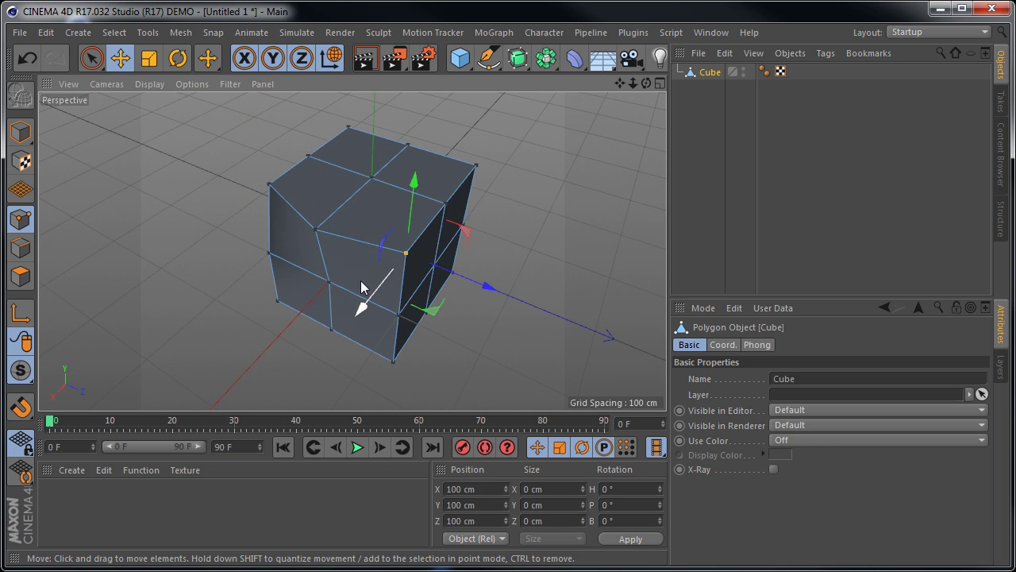
drag(366, 315, 347, 318)
click(544, 249)
Show all four views and select all three points of the cube's +X top edge together
alt+drag(544, 250, 499, 321)
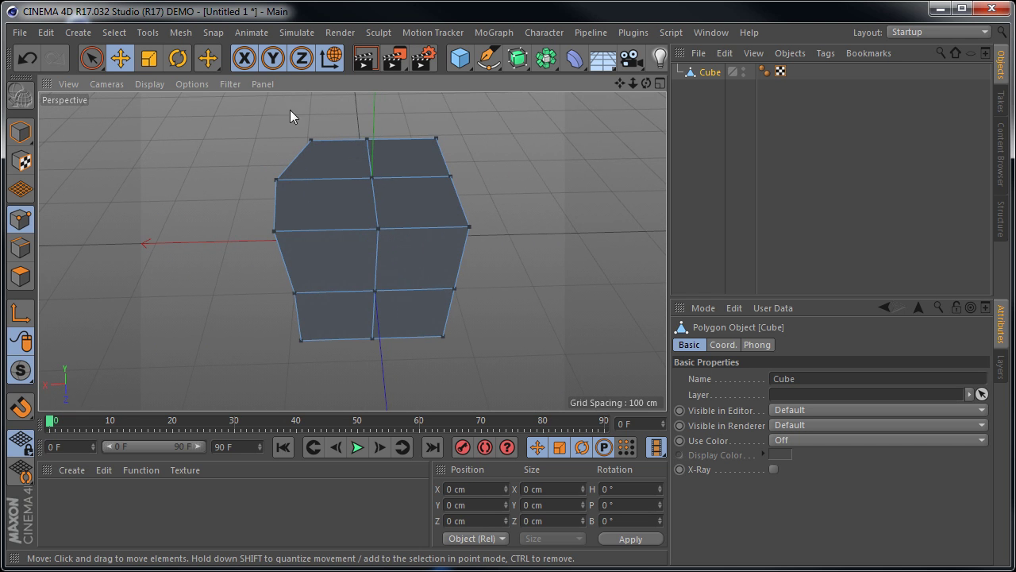
alt+drag(298, 224, 441, 228)
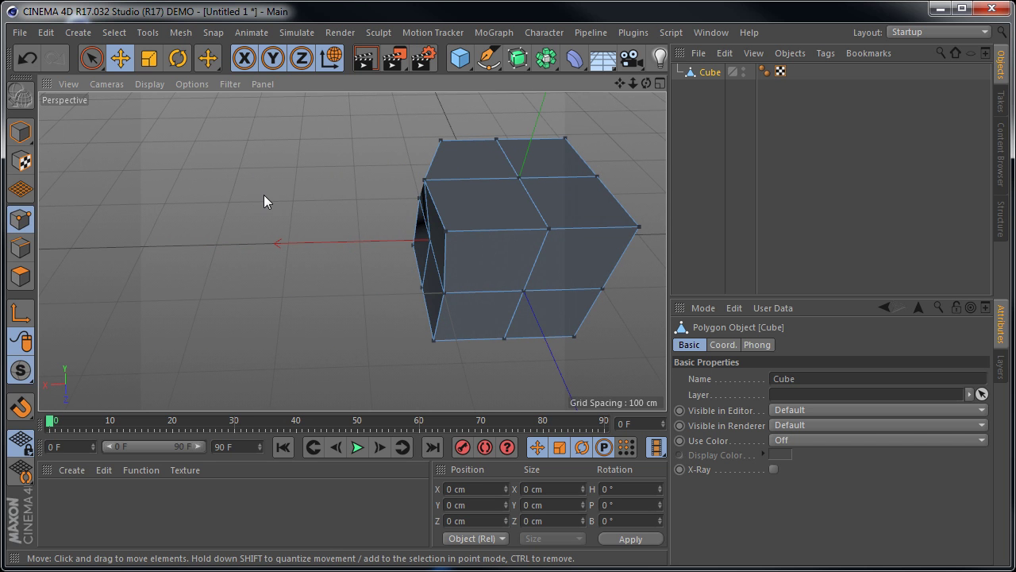
middle_click(232, 196)
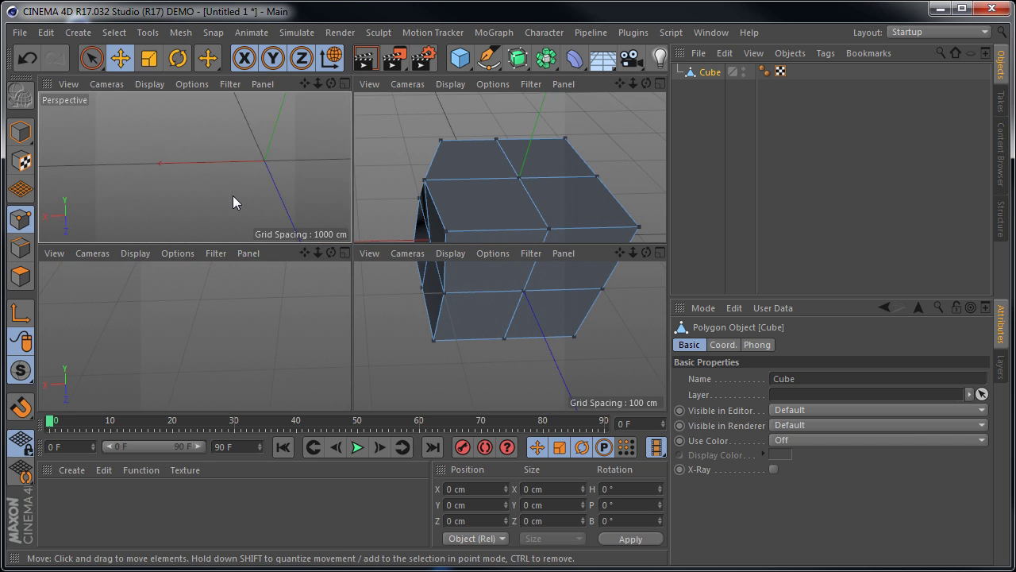
click(238, 158)
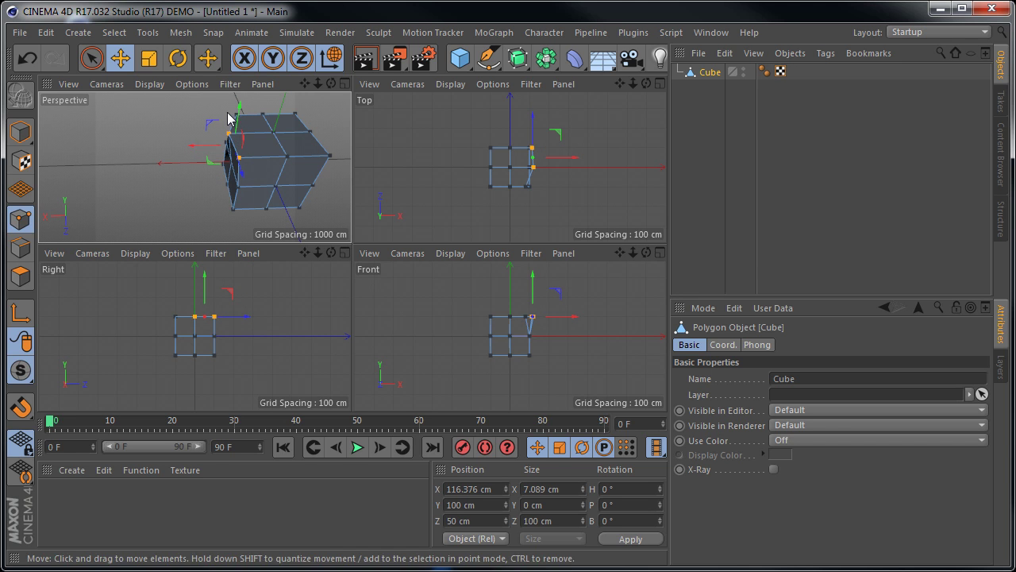
scroll(236, 116, up, 5)
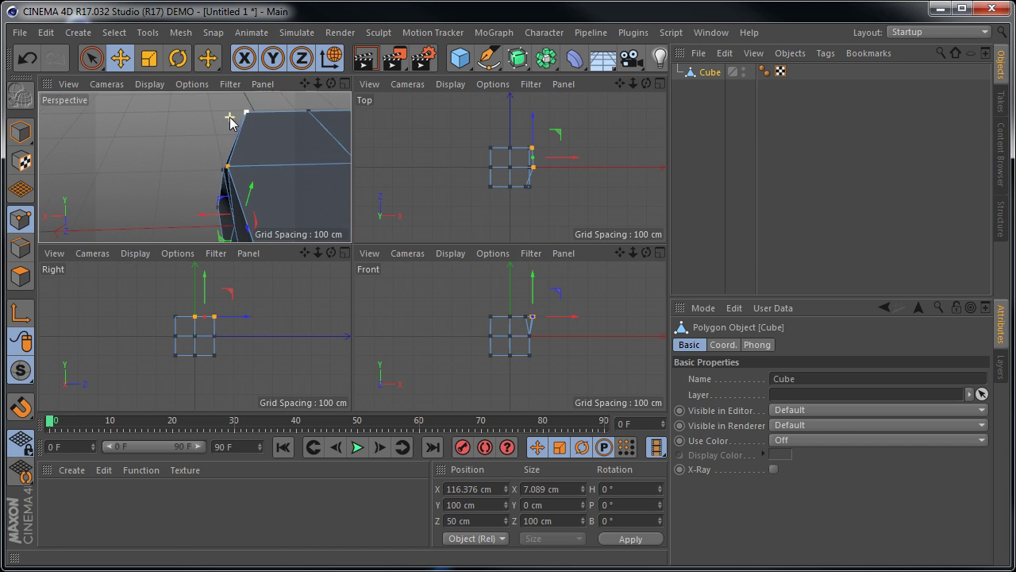
shift+click(246, 115)
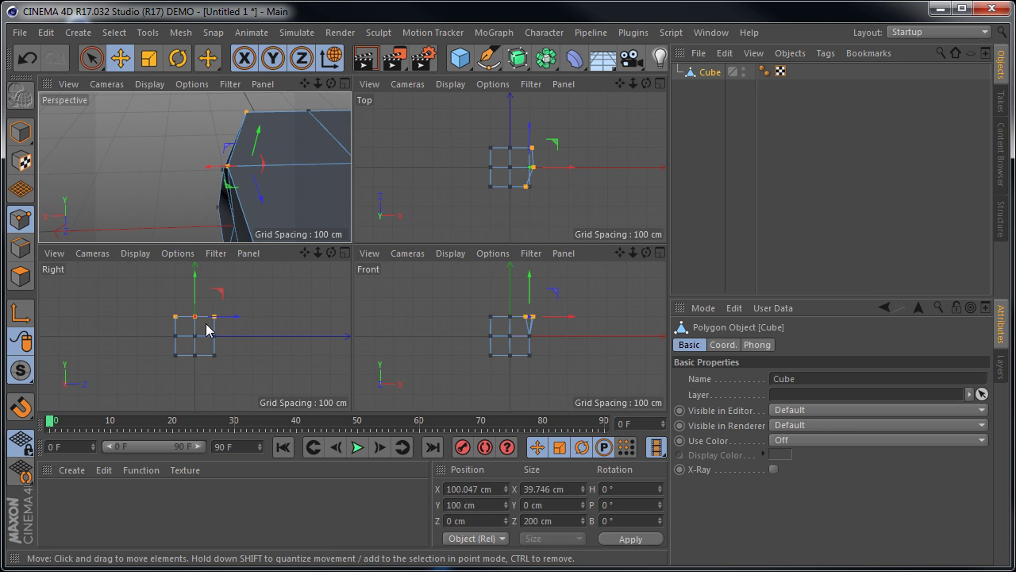
In the Top view, line up the three selected points by scaling them along X to a width of about 0.07 cm
scroll(198, 324, up, 5)
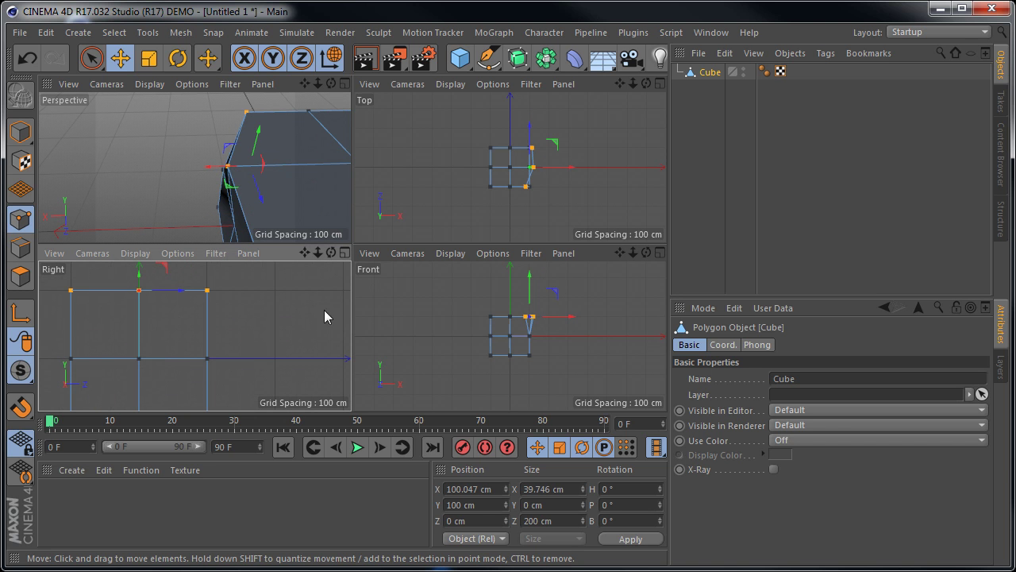
scroll(540, 329, up, 3)
scroll(559, 159, up, 1)
scroll(559, 158, up, 4)
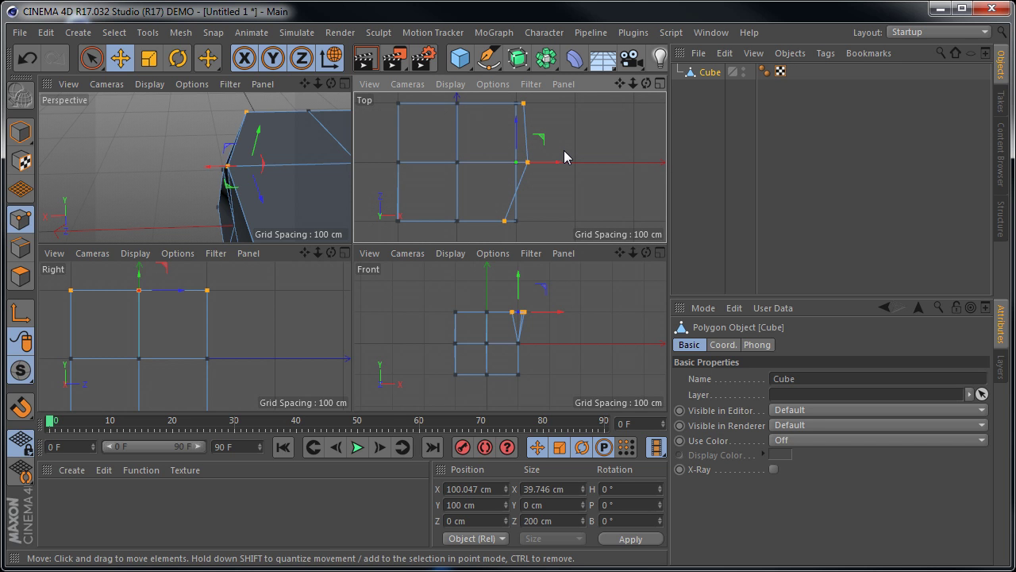
middle_click(564, 156)
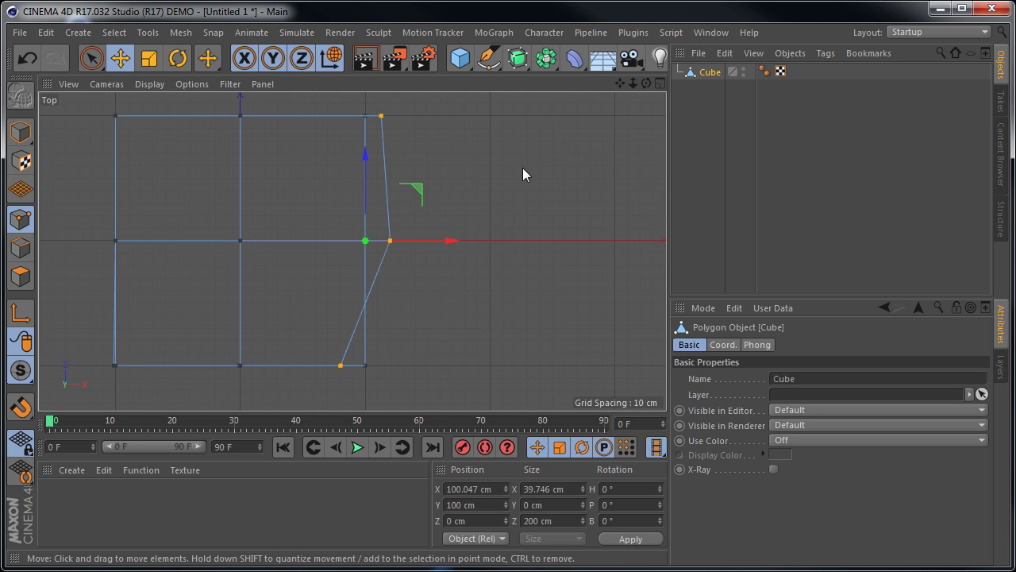
shift+click(381, 116)
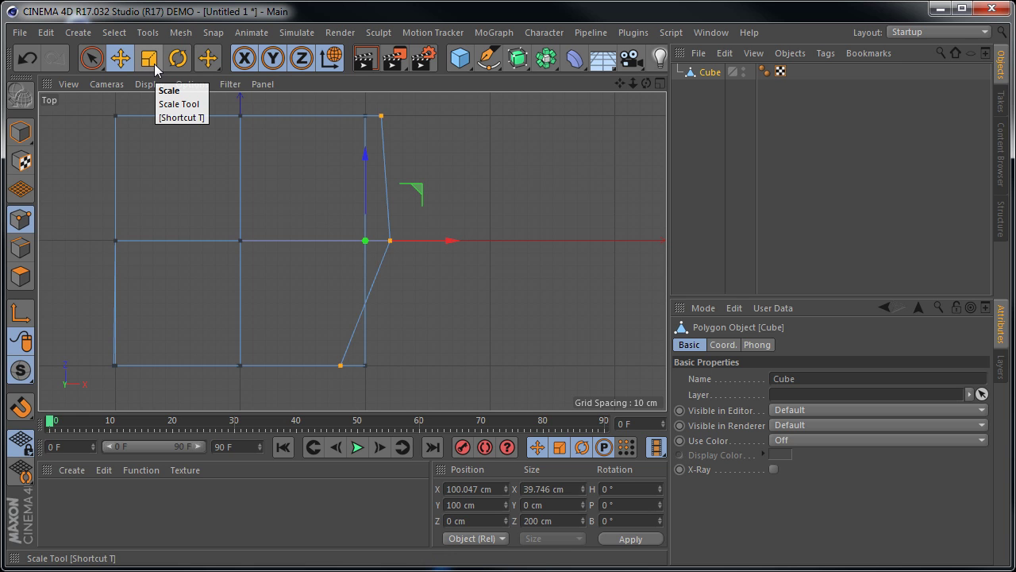
click(151, 60)
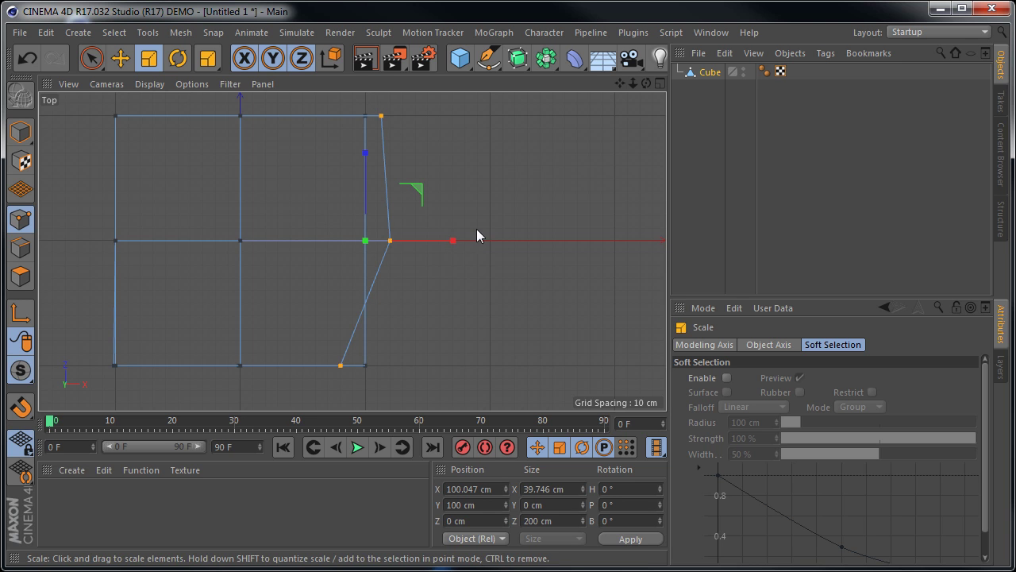
drag(452, 239, 366, 249)
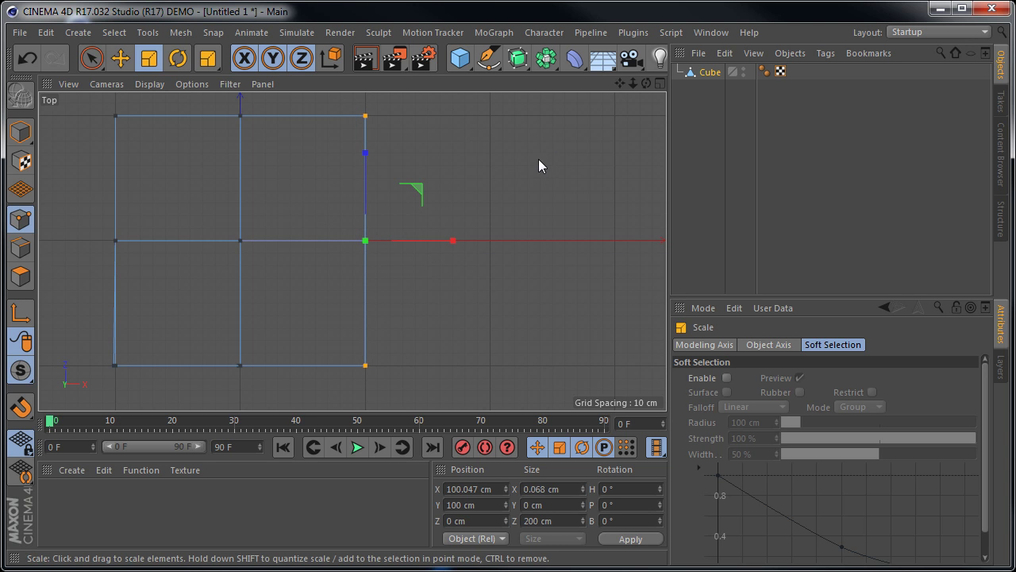
Return to the Perspective view and use Rectangle Selection to select the middle and -Z end points of the cube's +X top edge
middle_click(443, 178)
middle_click(254, 153)
alt+drag(243, 154, 559, 223)
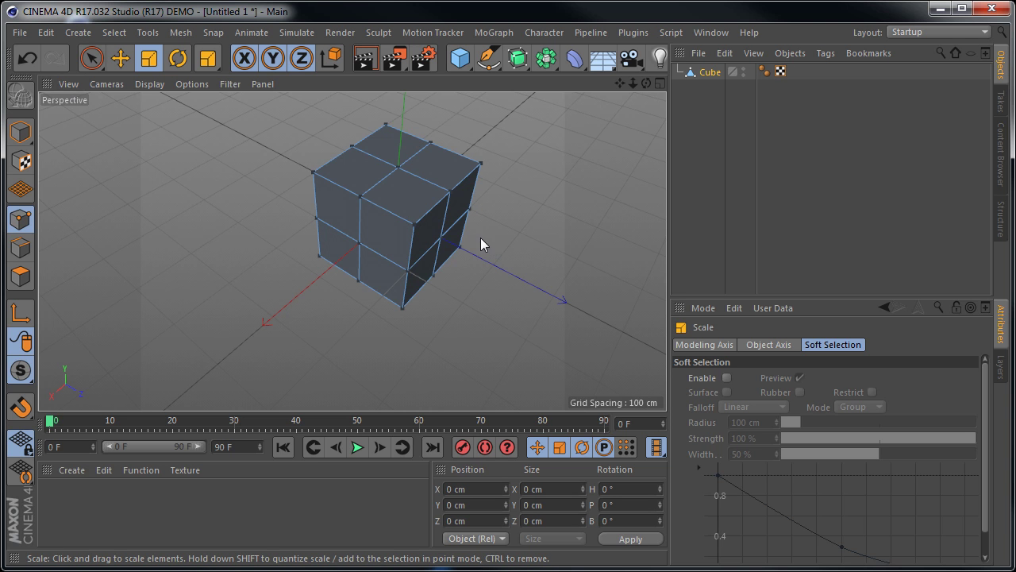
middle_drag(456, 239, 409, 234)
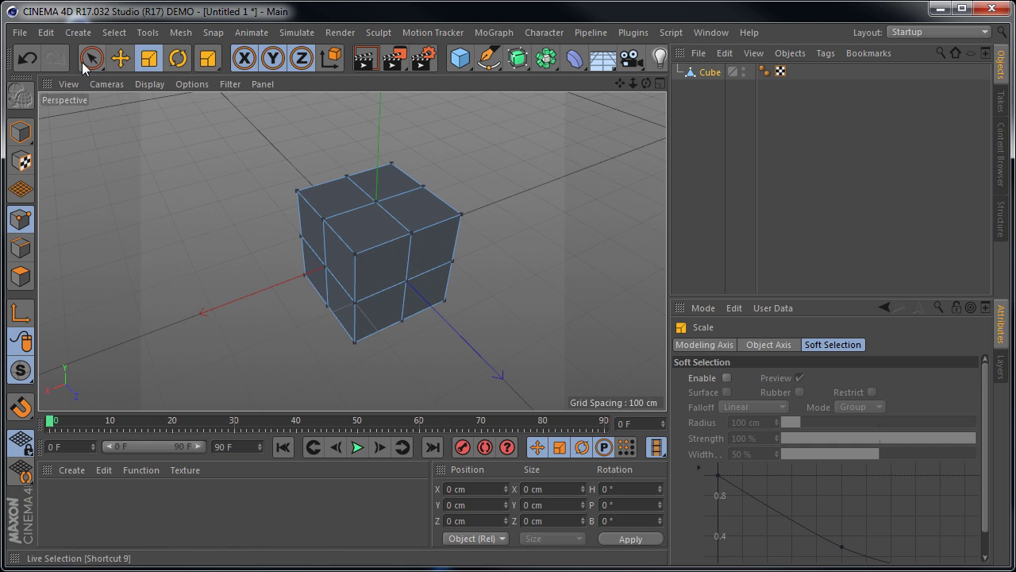
drag(91, 64, 131, 112)
mouse_move(275, 163)
mouse_down()
mouse_move(307, 220)
mouse_move(334, 242)
mouse_up()
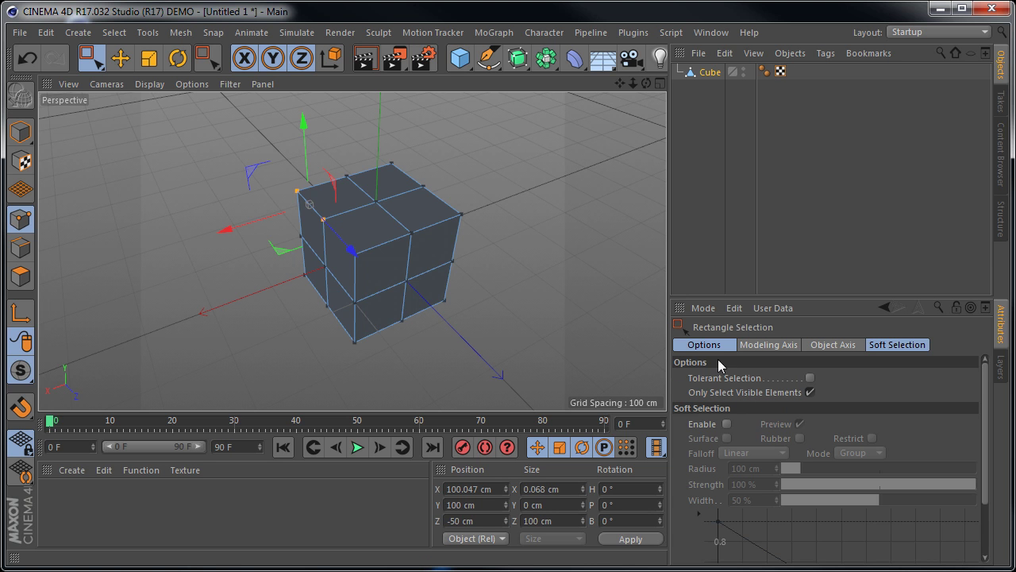
Turn off Only Select Visible Elements and rectangle-select the points around the -Z half of the +X top edge, including hidden ones
alt+drag(595, 340, 401, 299)
click(810, 392)
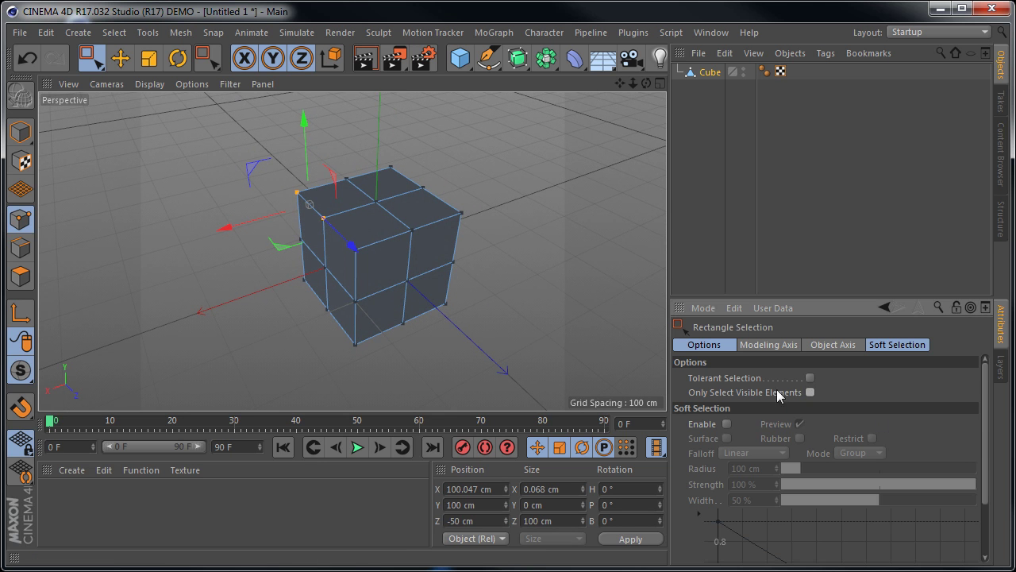
drag(240, 158, 337, 229)
alt+drag(419, 352, 430, 370)
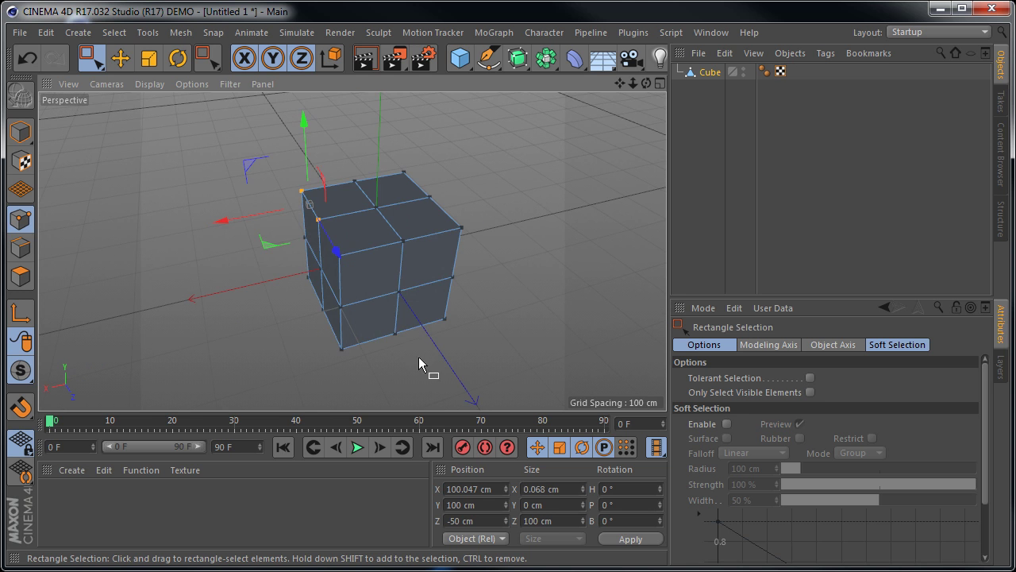
drag(257, 123, 347, 238)
alt+drag(413, 285, 189, 368)
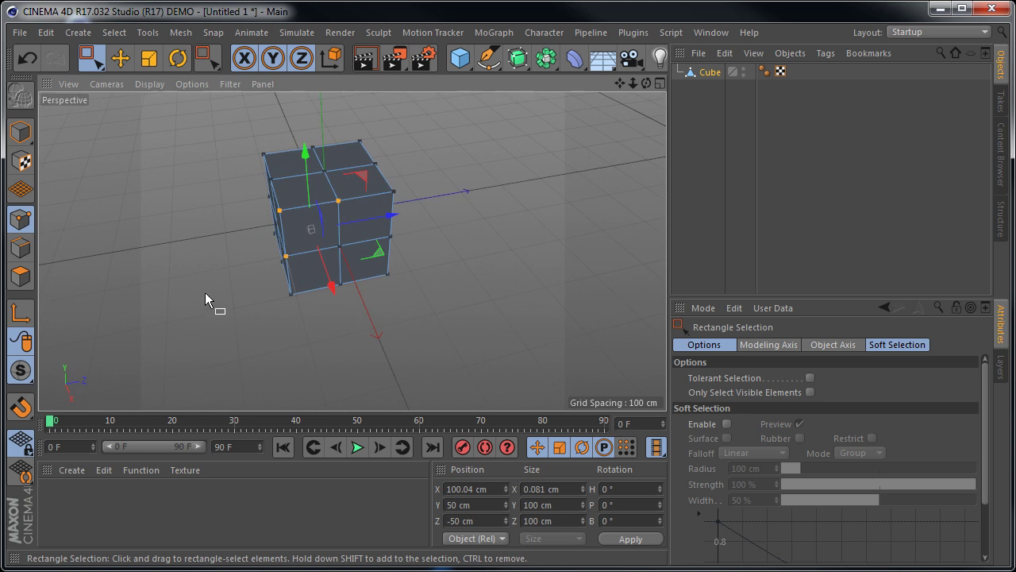
Rectangle-select through the upper part of the cube to include its visible and hidden points, and inspect the selection from other sides
drag(240, 121, 411, 224)
alt+drag(157, 343, 405, 241)
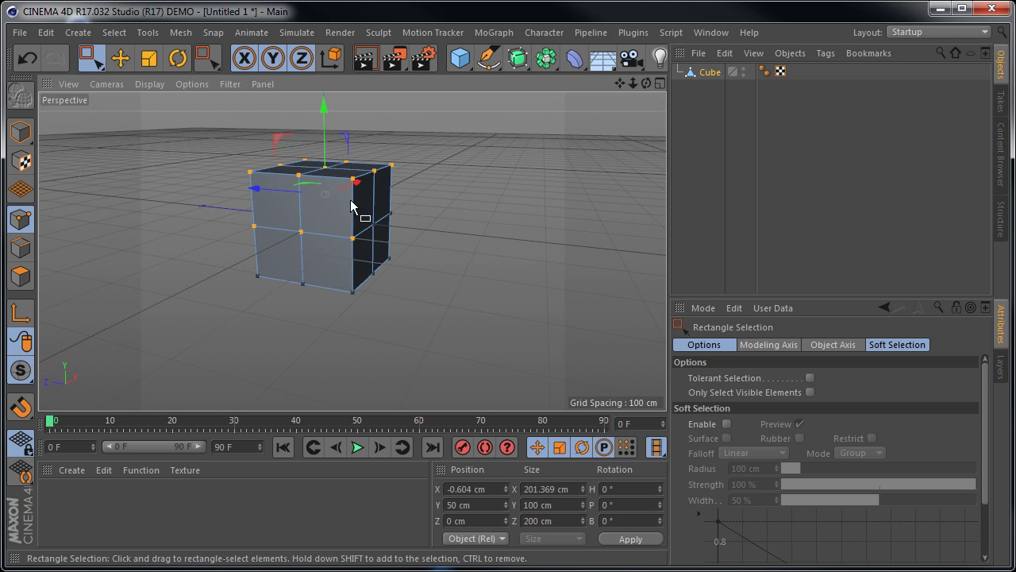
alt+drag(460, 329, 370, 266)
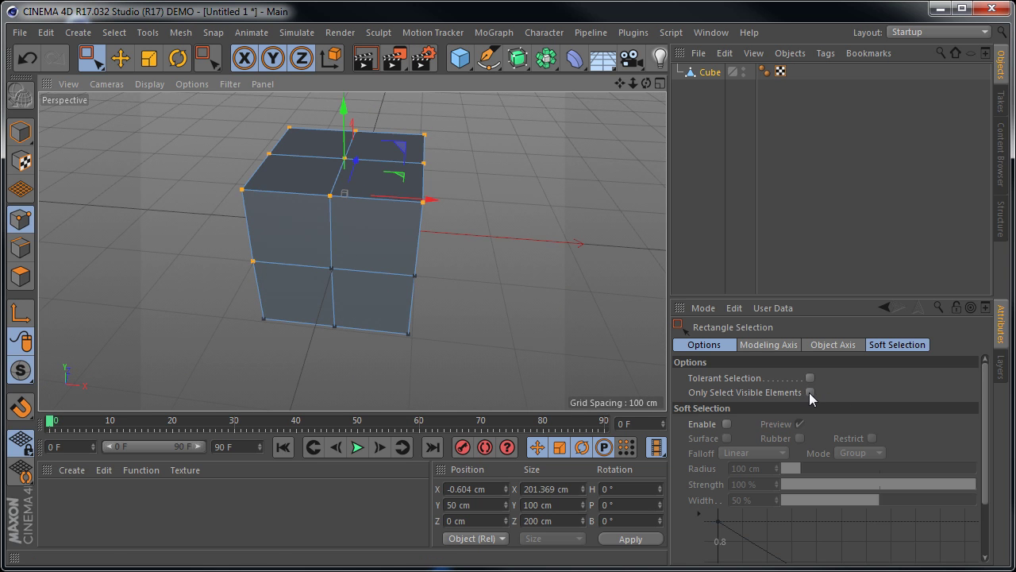
Turn Only Select Visible Elements back on, switch to the Move tool and clear the point selection
click(809, 392)
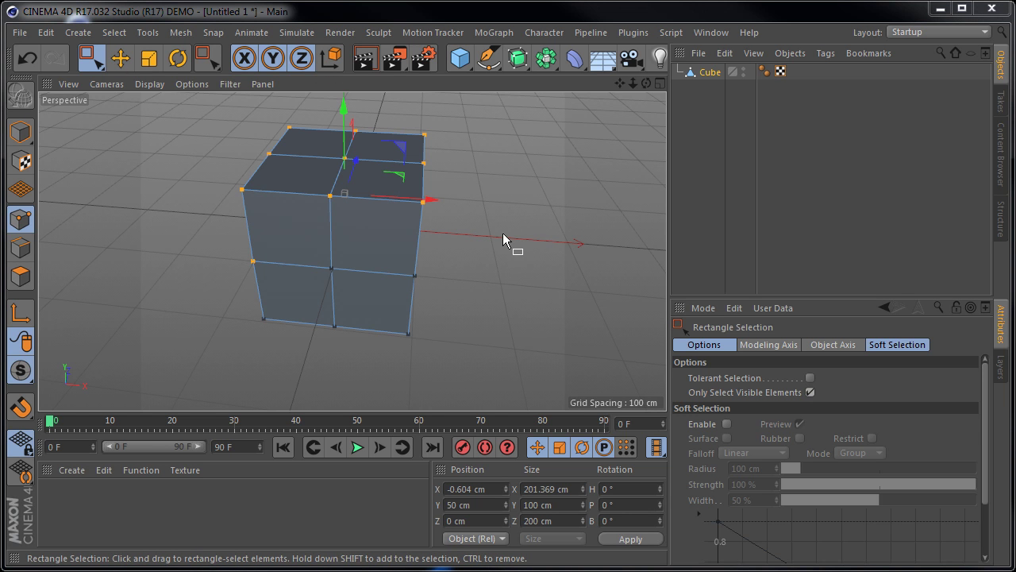
alt+drag(501, 295, 473, 269)
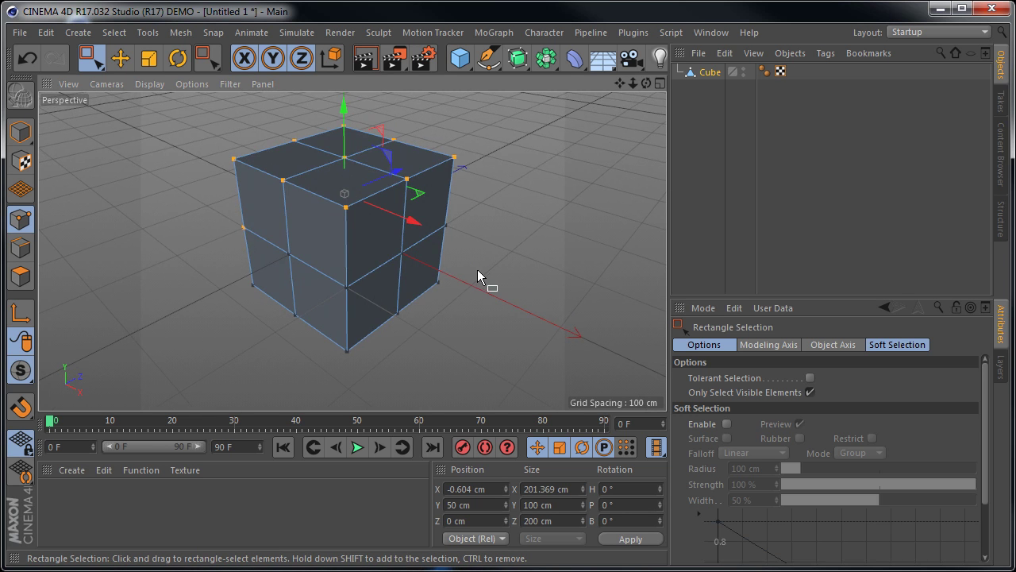
click(120, 57)
click(518, 259)
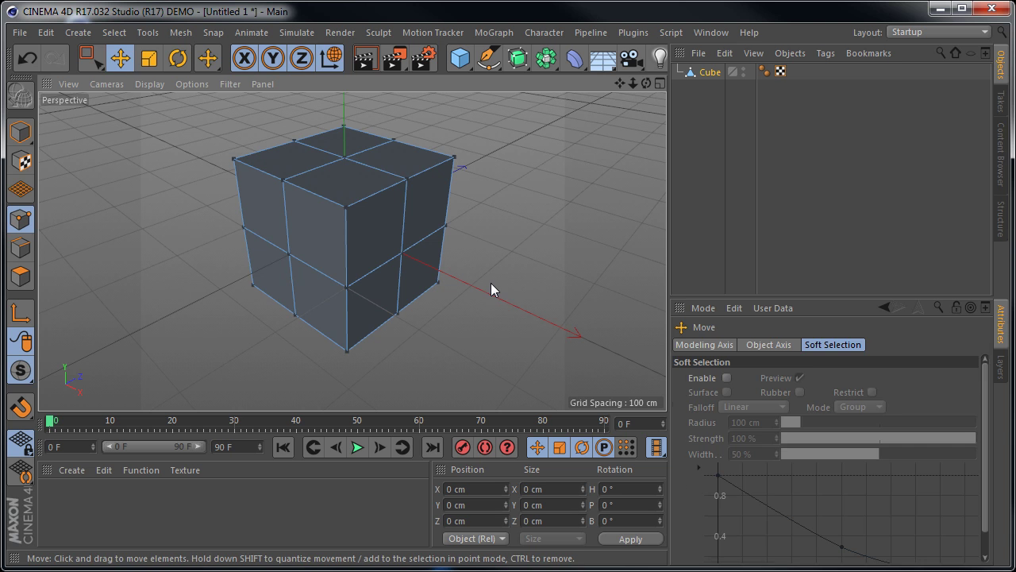
Switch between Live Selection and Rectangle Selection, and rectangle-select the middle and -X end points of the cube's -Z top edge
key(0)
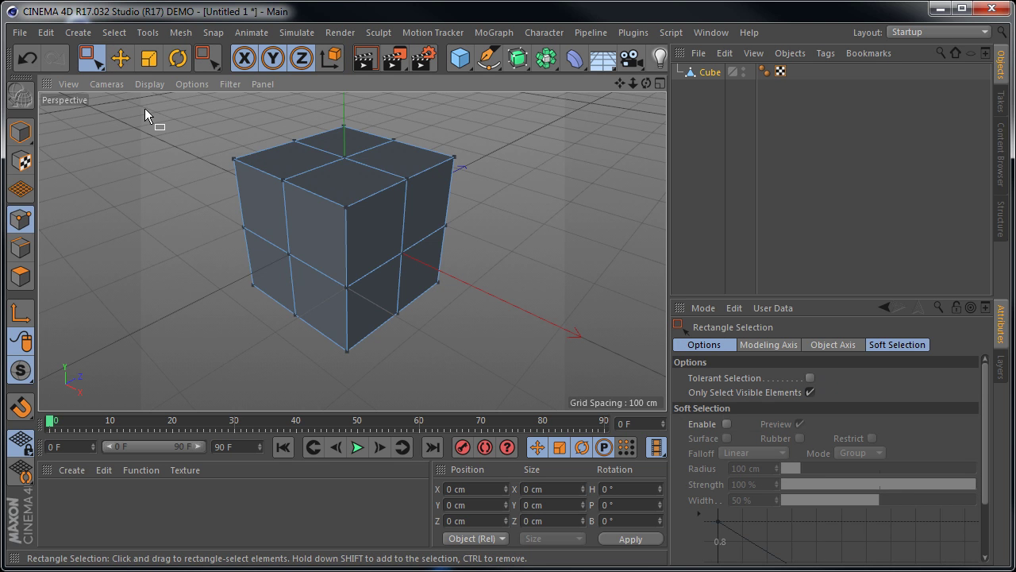
drag(89, 56, 118, 81)
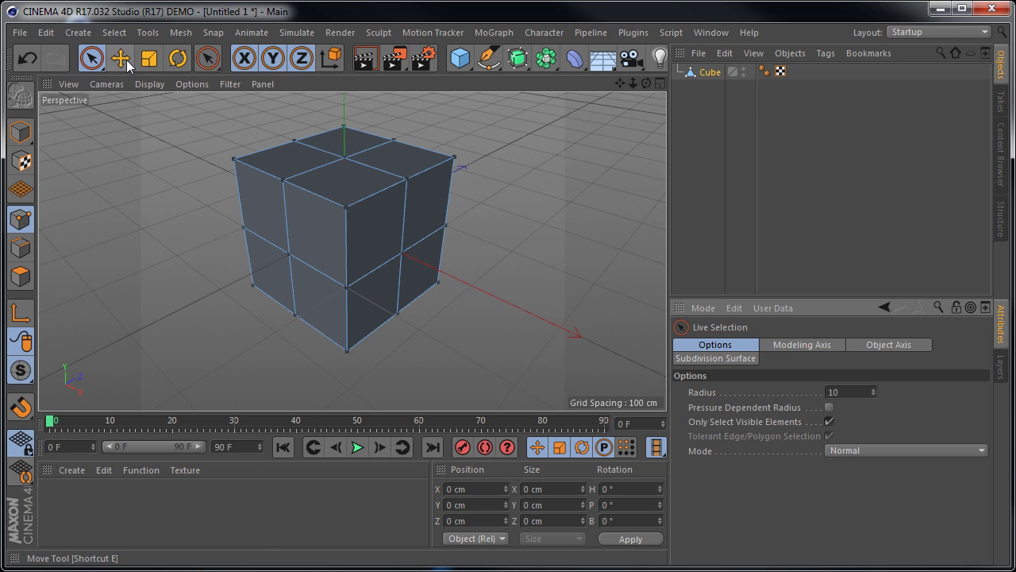
key(0)
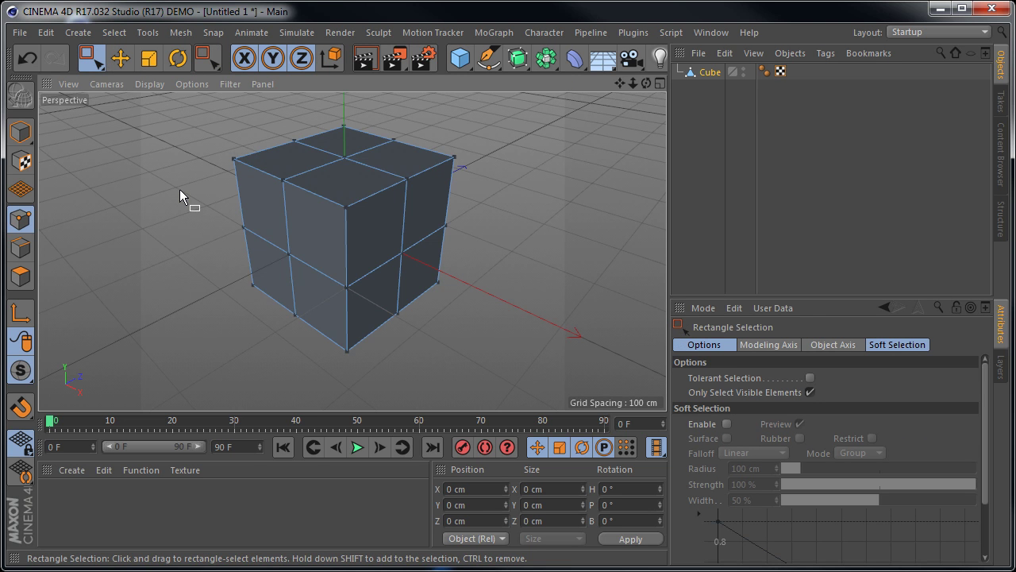
drag(206, 132, 286, 189)
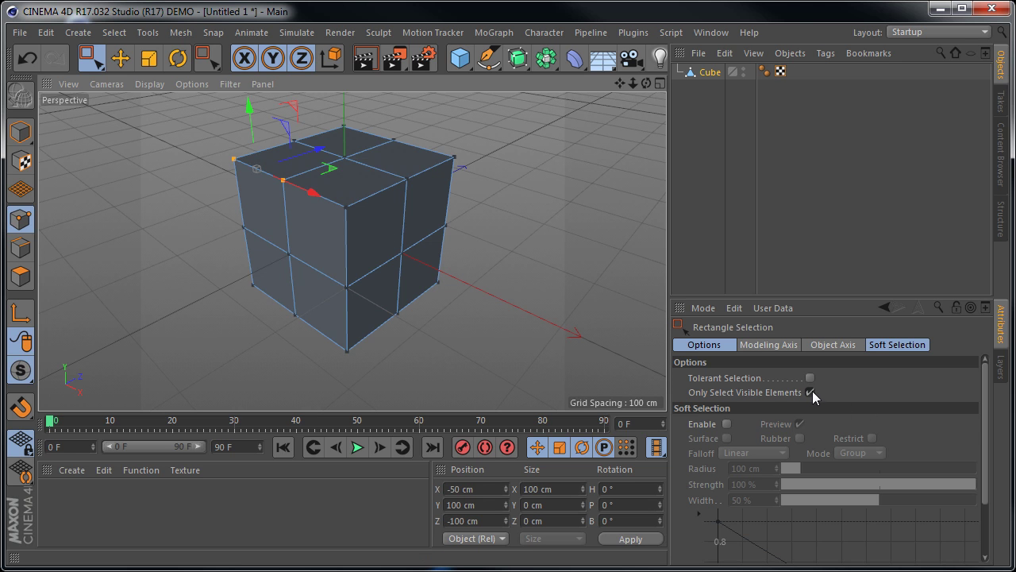
In the Right view, rectangle-select the cube's upper +Z corner with only visible elements selectable
middle_click(520, 273)
middle_click(195, 304)
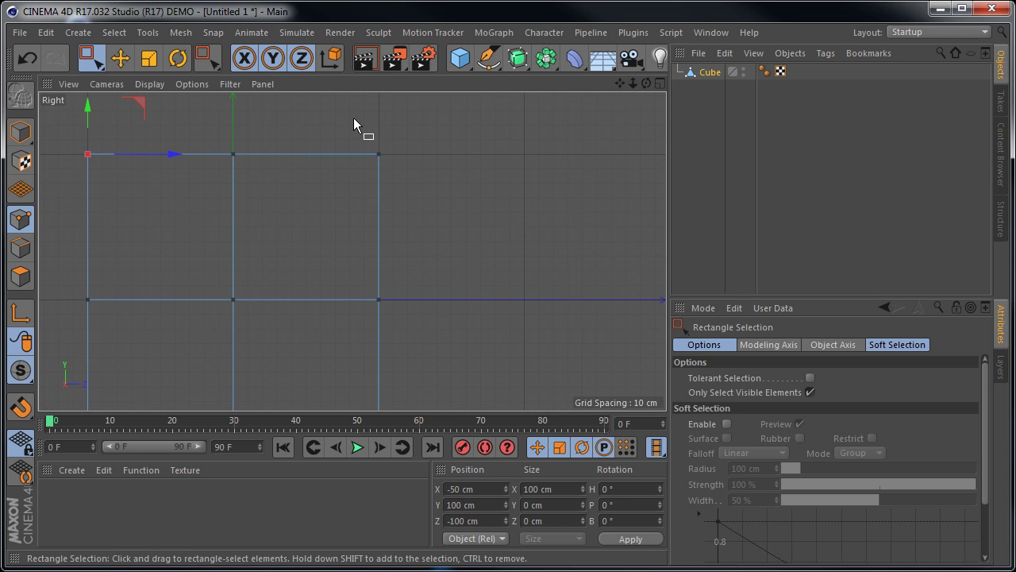
drag(332, 113, 453, 211)
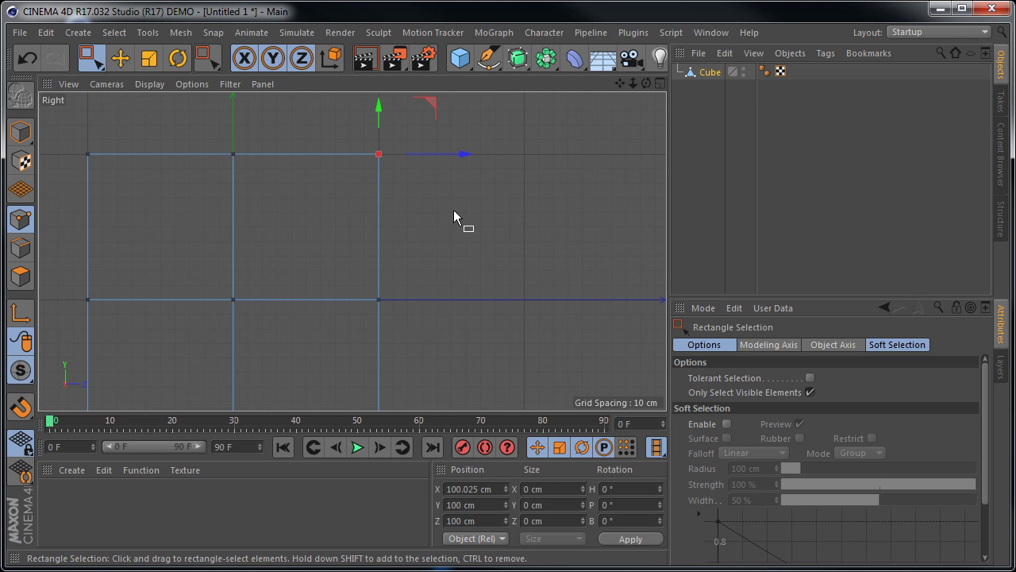
Show all four views, turn off Only Select Visible Elements, and rectangle-select the upper +Z corner again in the Right view
middle_click(358, 177)
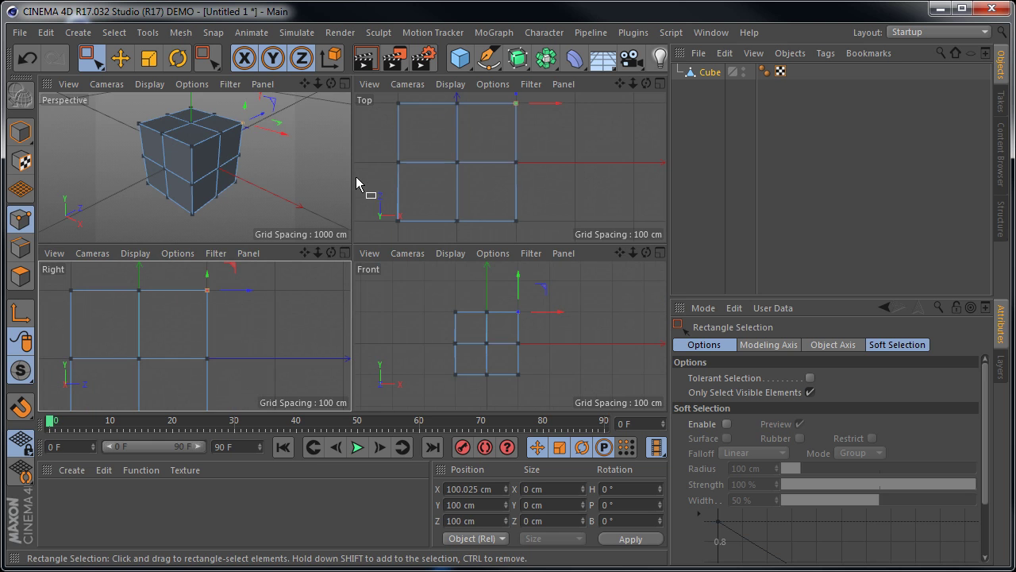
click(811, 392)
drag(241, 271, 182, 314)
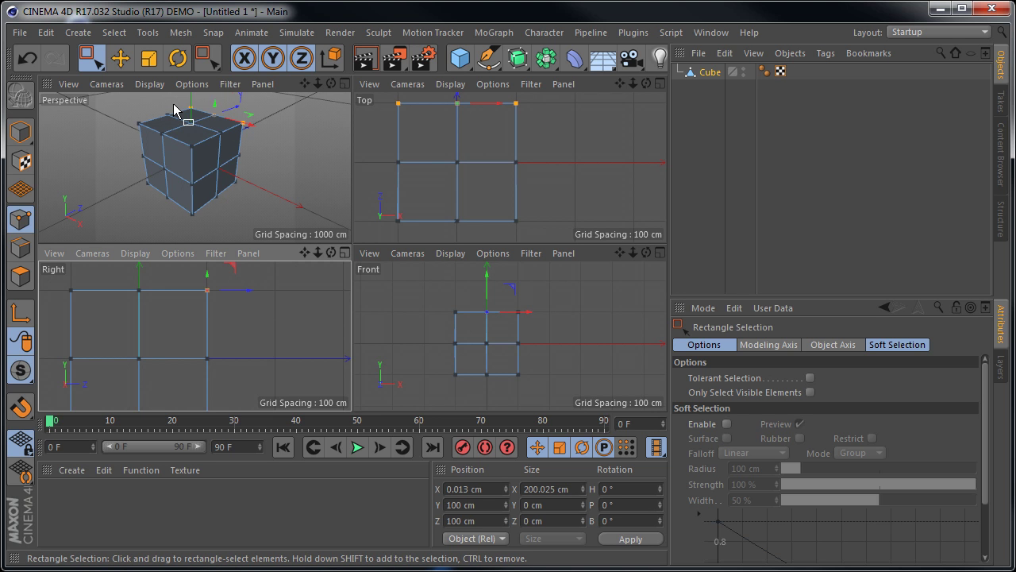
Maximize the Perspective view and examine the selected points on the cube's +Z side from several angles
middle_click(265, 139)
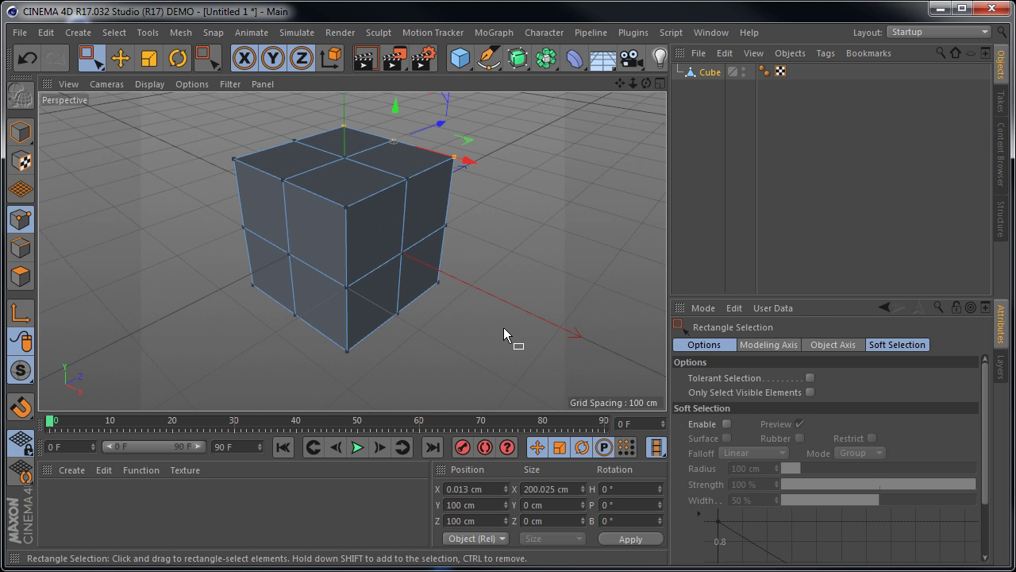
alt+drag(504, 328, 351, 342)
alt+drag(404, 276, 293, 187)
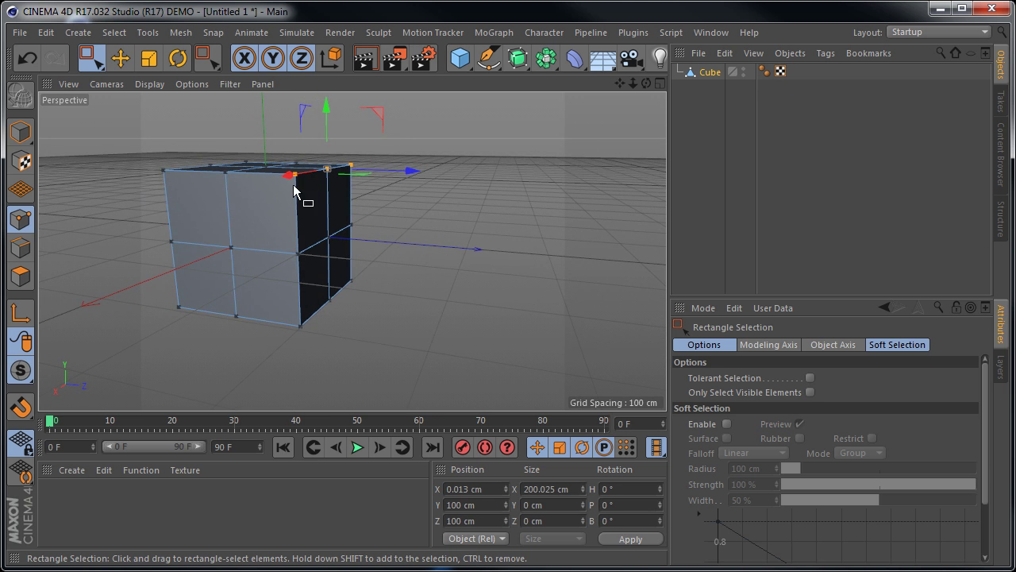
alt+drag(365, 297, 296, 342)
alt+drag(392, 326, 421, 342)
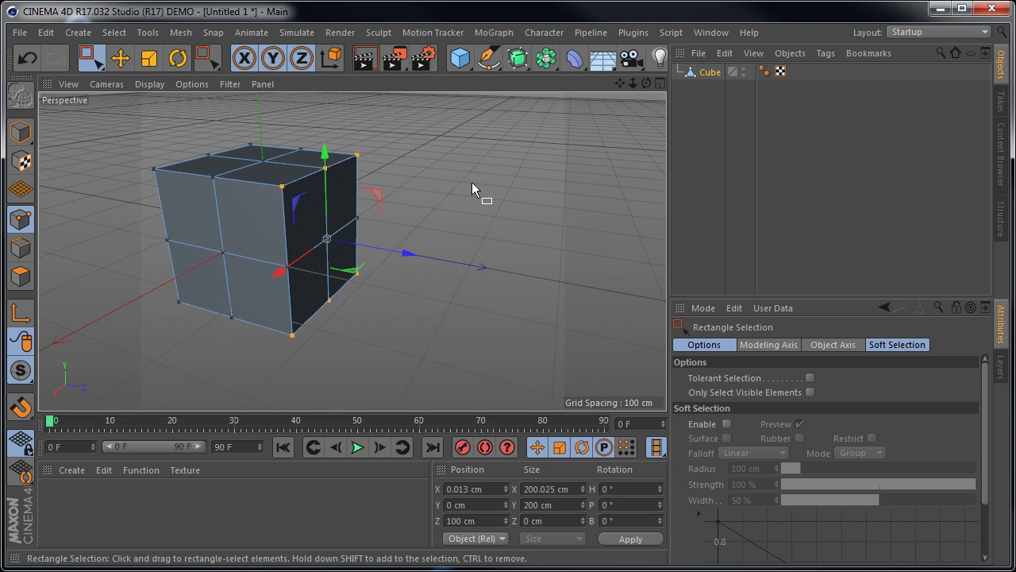
Deselect and reselect the Cube object twice, activating the Move tool while it is deselected the second time
click(696, 168)
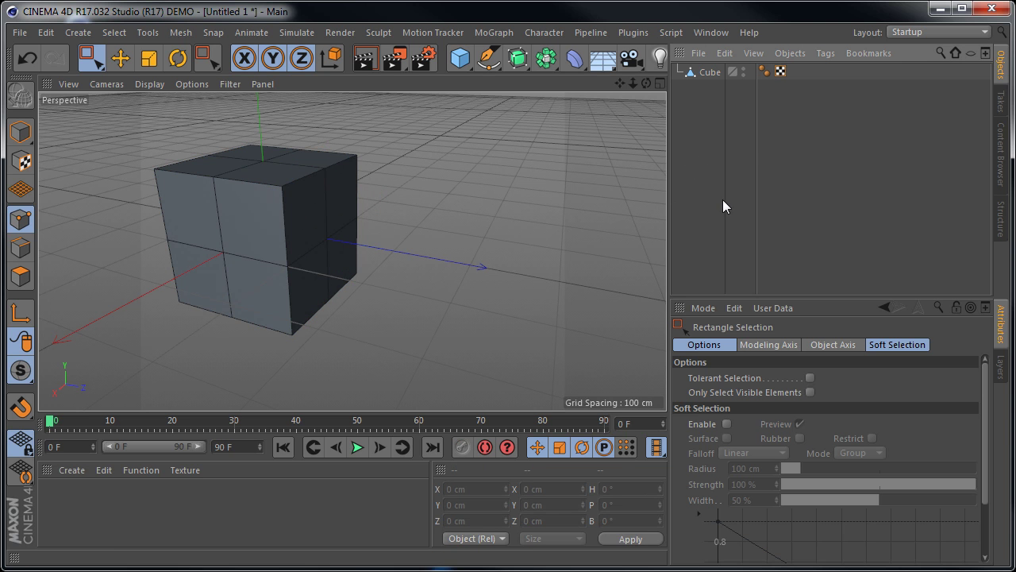
click(710, 73)
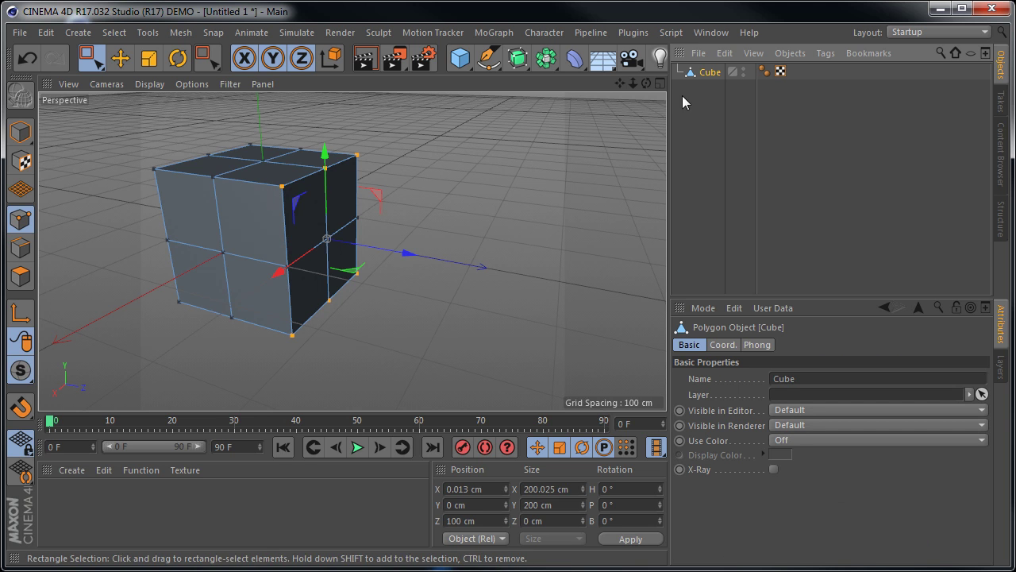
click(702, 144)
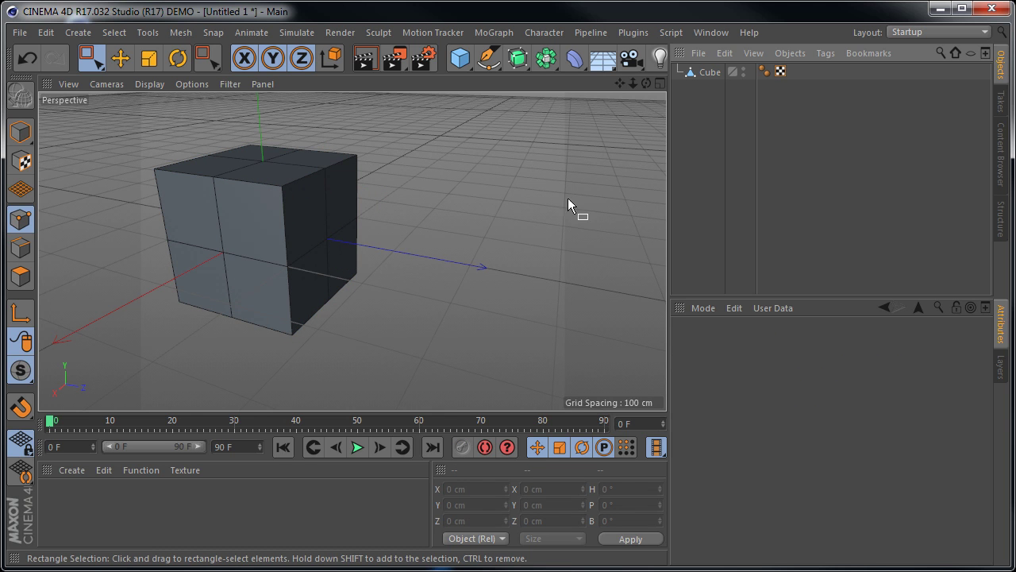
click(119, 61)
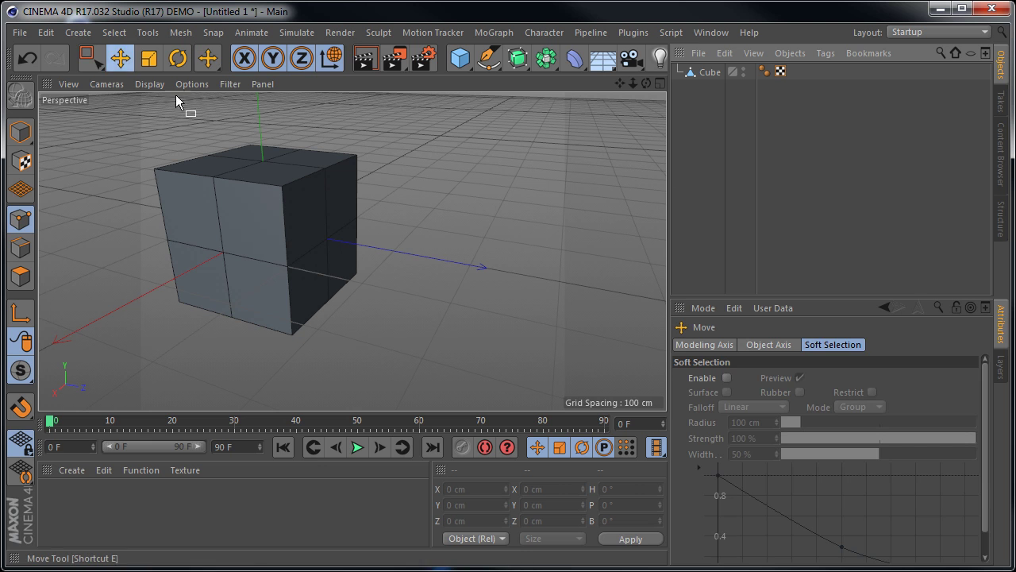
click(711, 72)
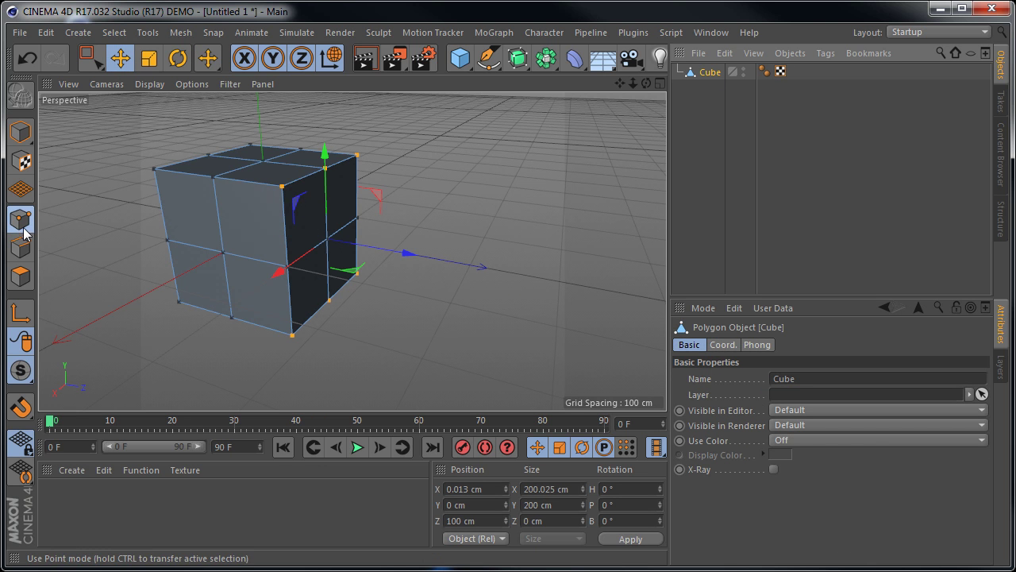
Clear the point selection and set up Rectangle Selection in polygon mode with Only Select Visible Elements turned on
click(89, 57)
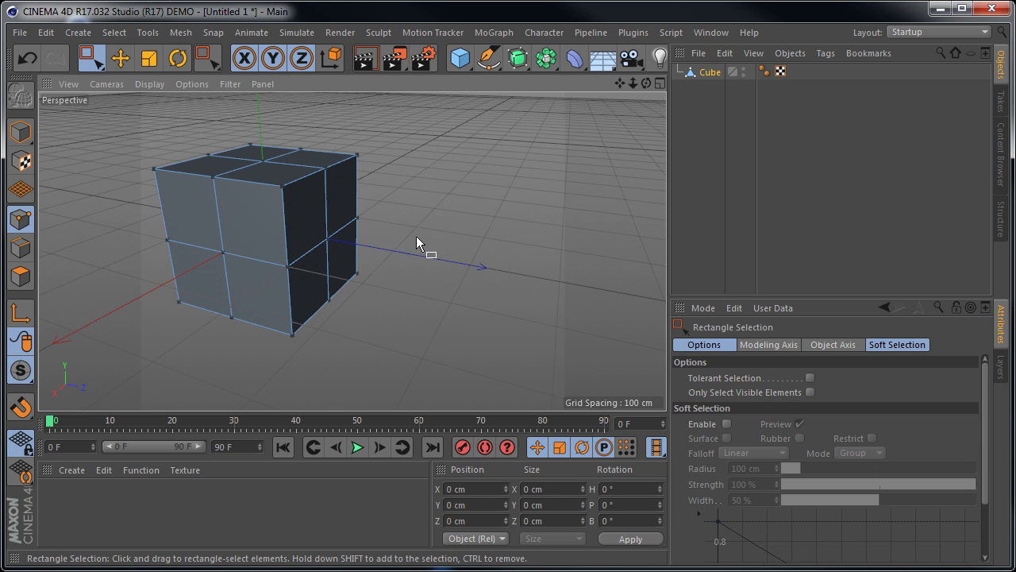
alt+drag(349, 274, 464, 332)
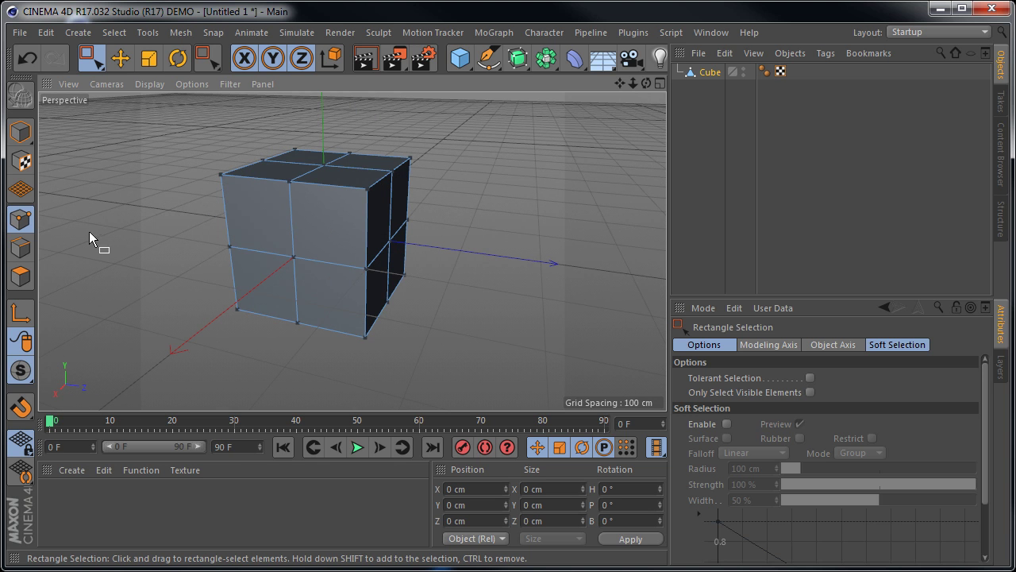
click(20, 276)
alt+drag(284, 177, 610, 291)
click(810, 392)
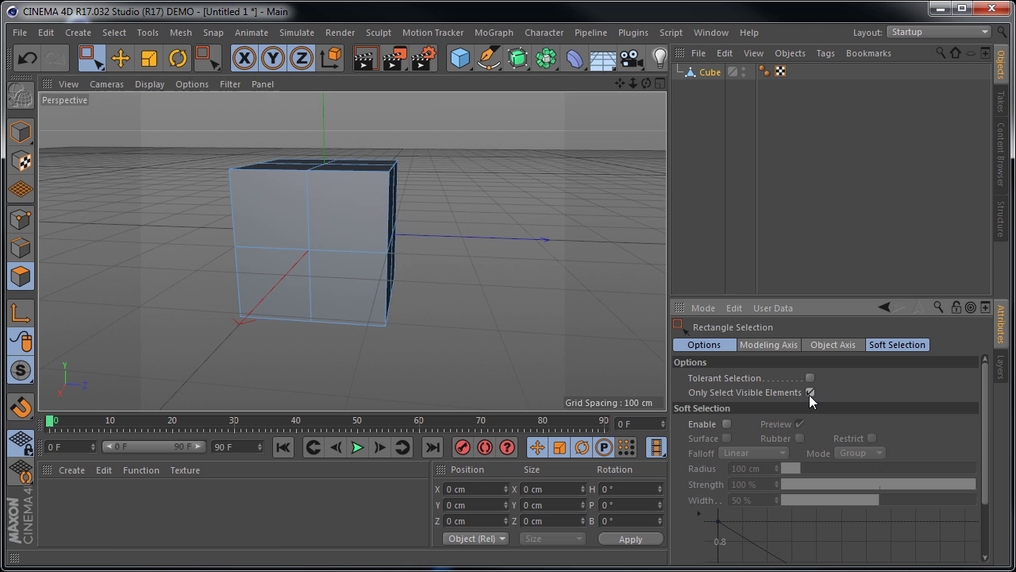
alt+drag(539, 289, 528, 315)
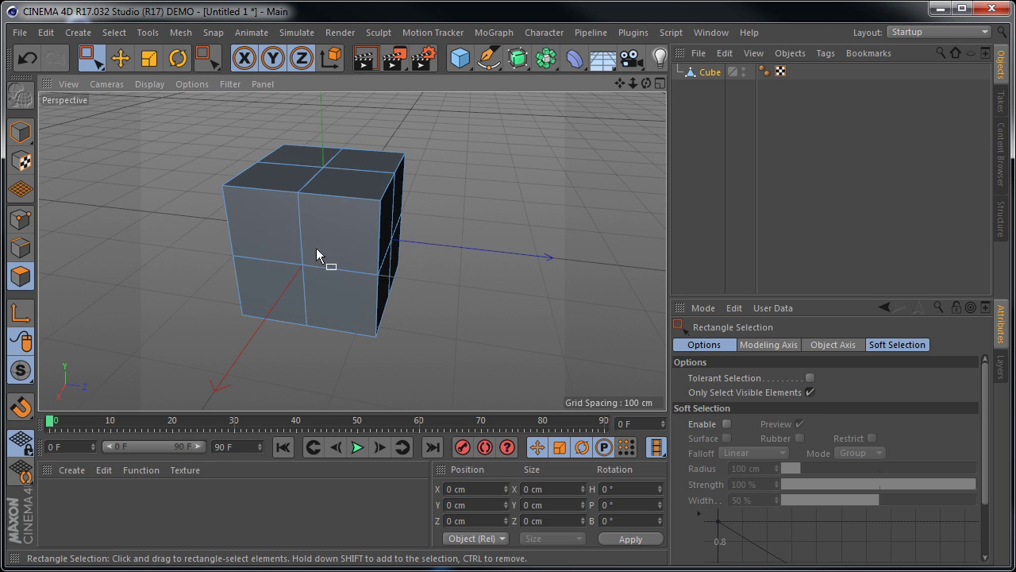
Rectangle-select the two polygons on the +Z half of the cube's +X face
drag(315, 218, 363, 309)
drag(329, 227, 360, 304)
drag(282, 188, 383, 354)
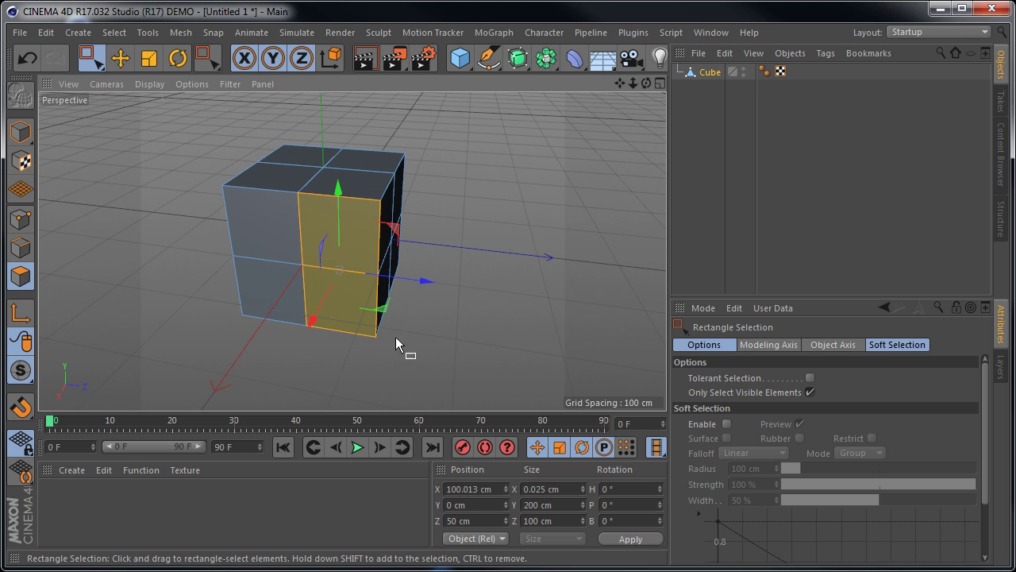
alt+drag(367, 351, 515, 239)
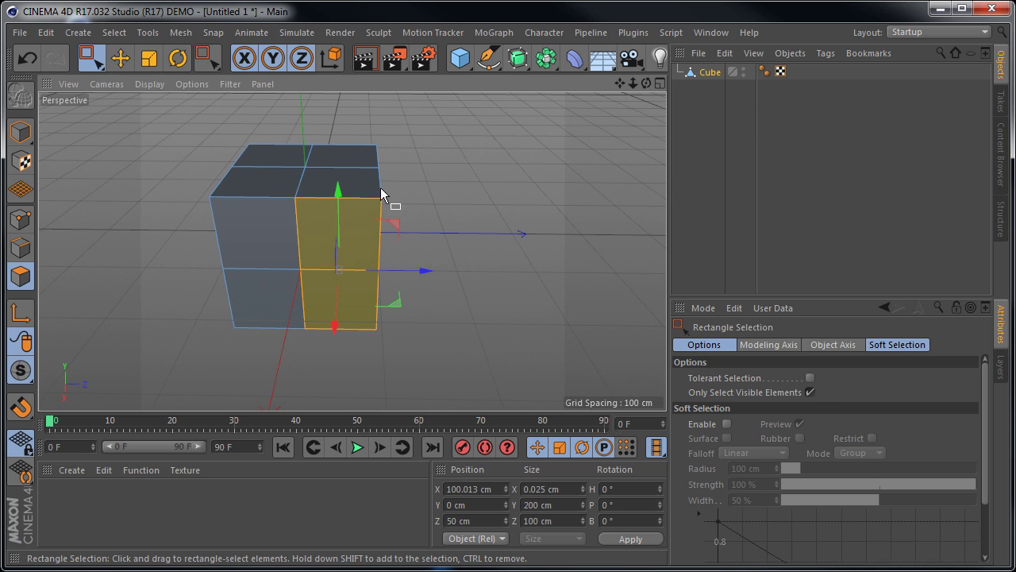
Rectangle-select the two -X polygons on the cube's top face, and extend the rectangle to select all four top polygons
drag(171, 121, 440, 176)
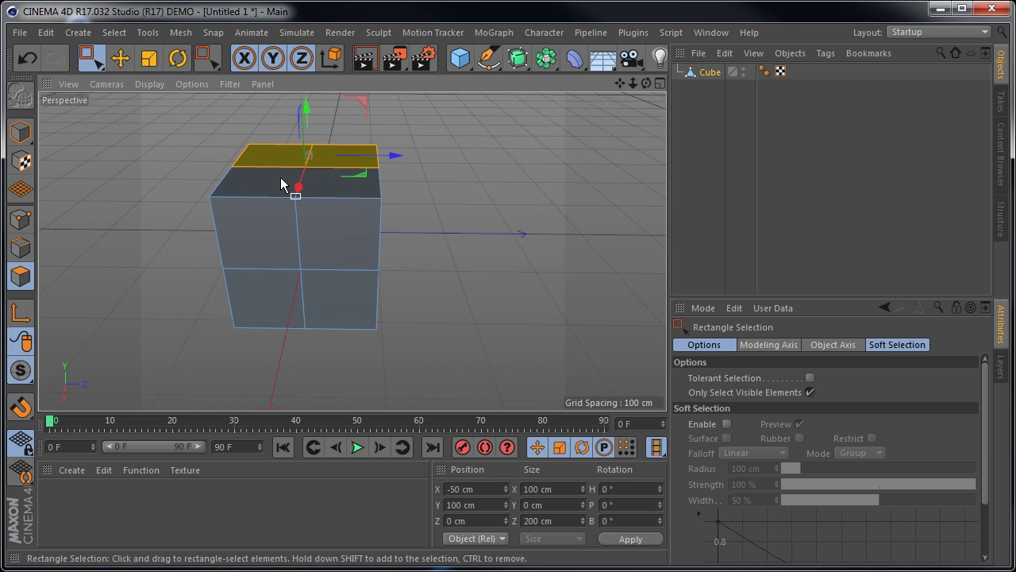
drag(141, 150, 470, 212)
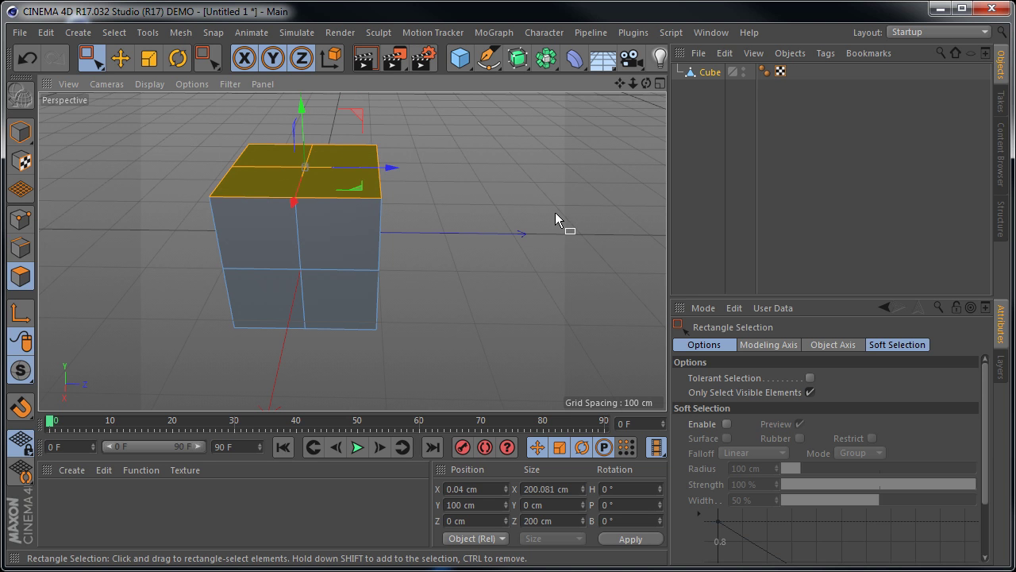
alt+drag(336, 126, 370, 137)
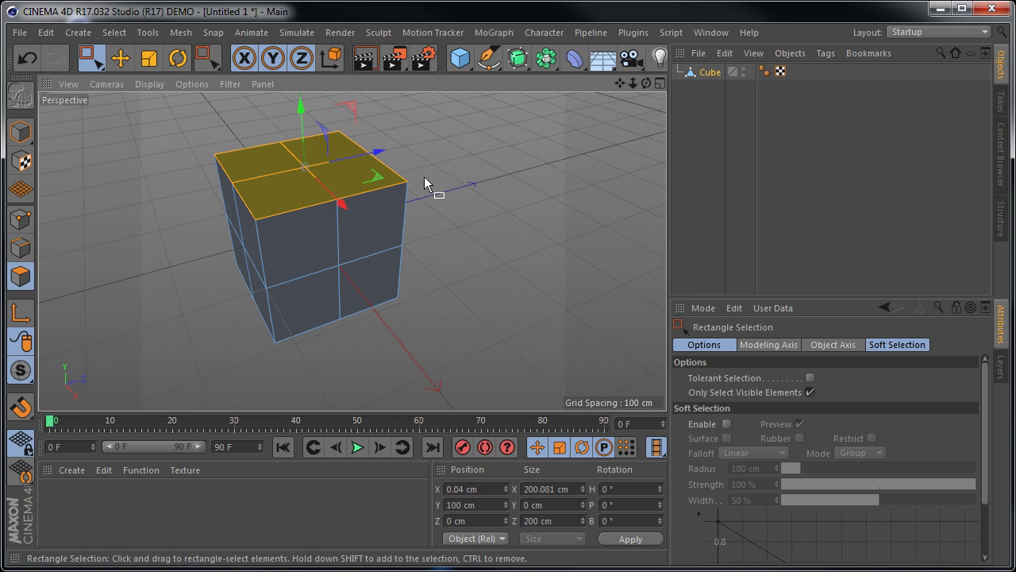
In point mode, rectangle-select the cube's upper corner at +X, -Z, and clear that selection with the Move tool
click(120, 57)
alt+drag(366, 228, 371, 307)
click(92, 57)
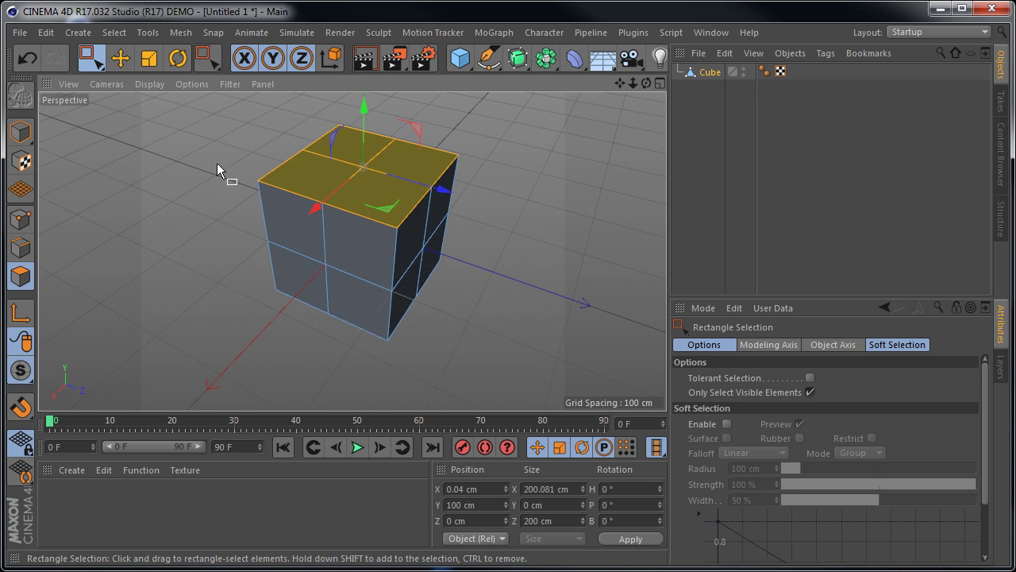
click(21, 219)
drag(231, 148, 280, 208)
alt+drag(403, 312, 390, 289)
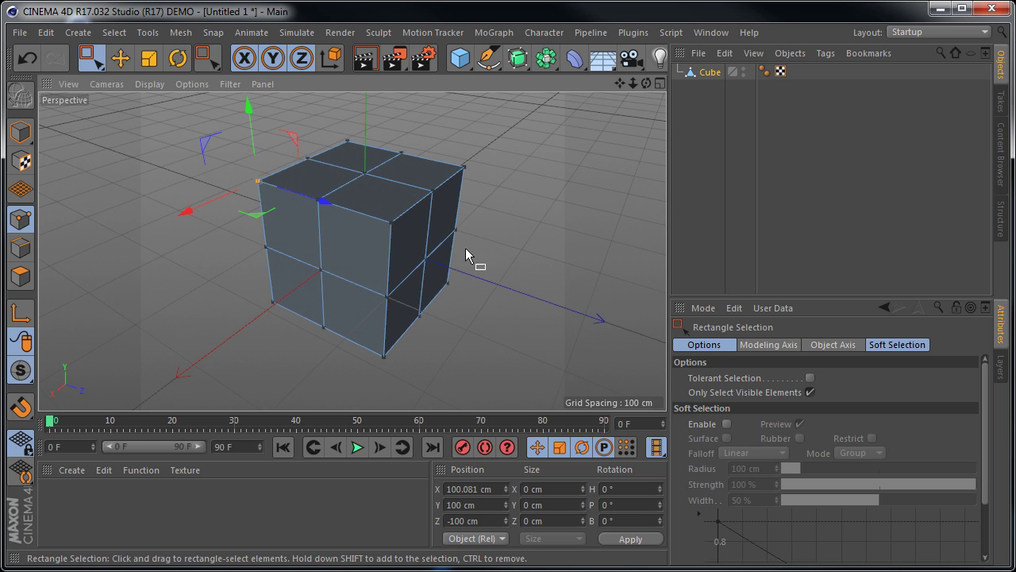
click(120, 57)
click(306, 350)
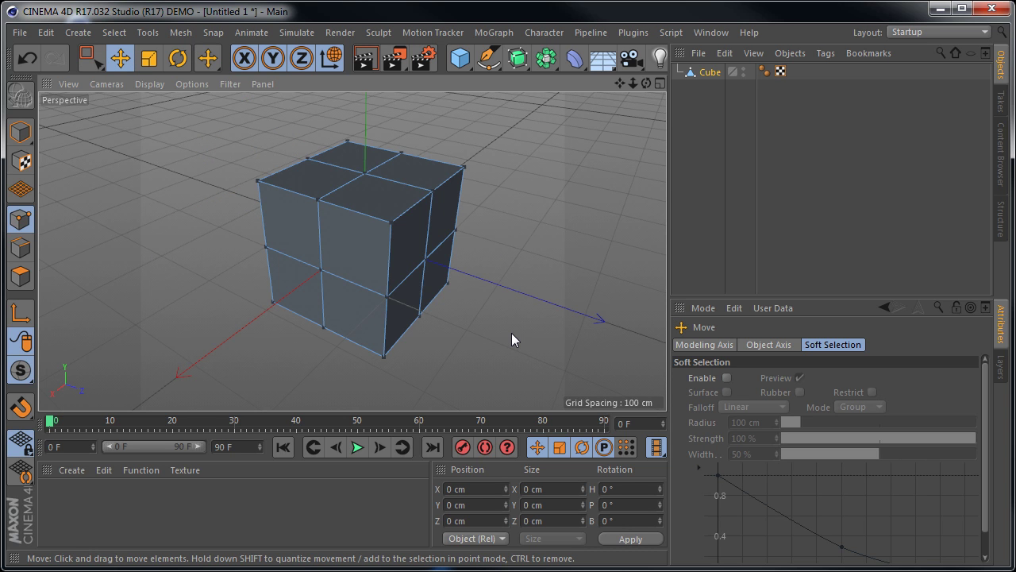
click(179, 33)
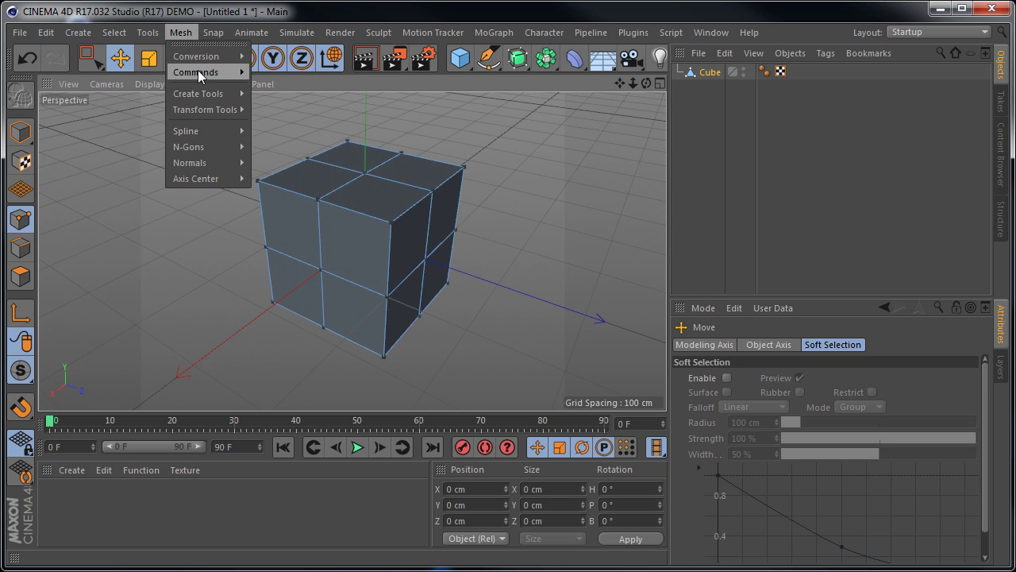
mouse_move(210, 55)
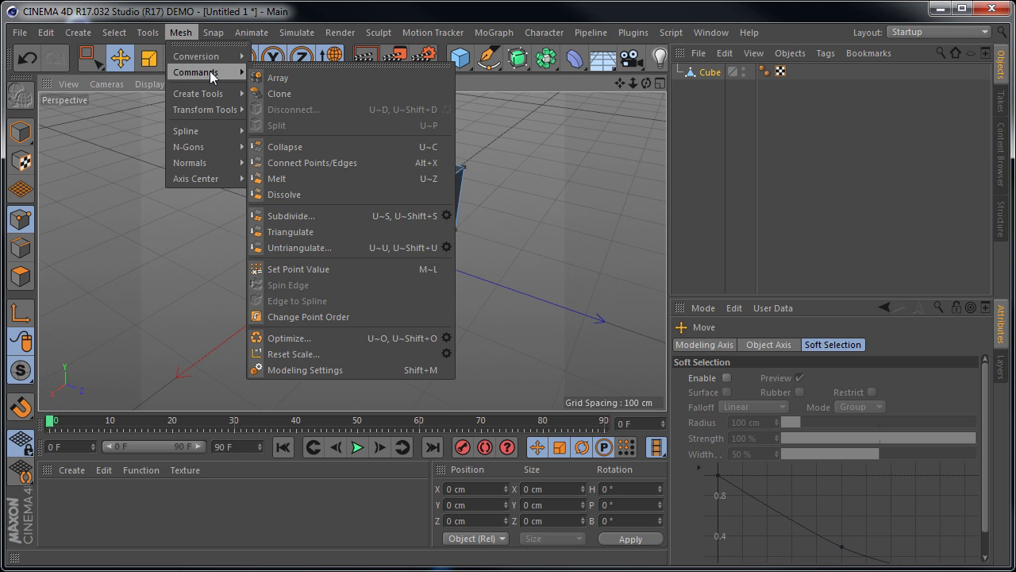
click(699, 180)
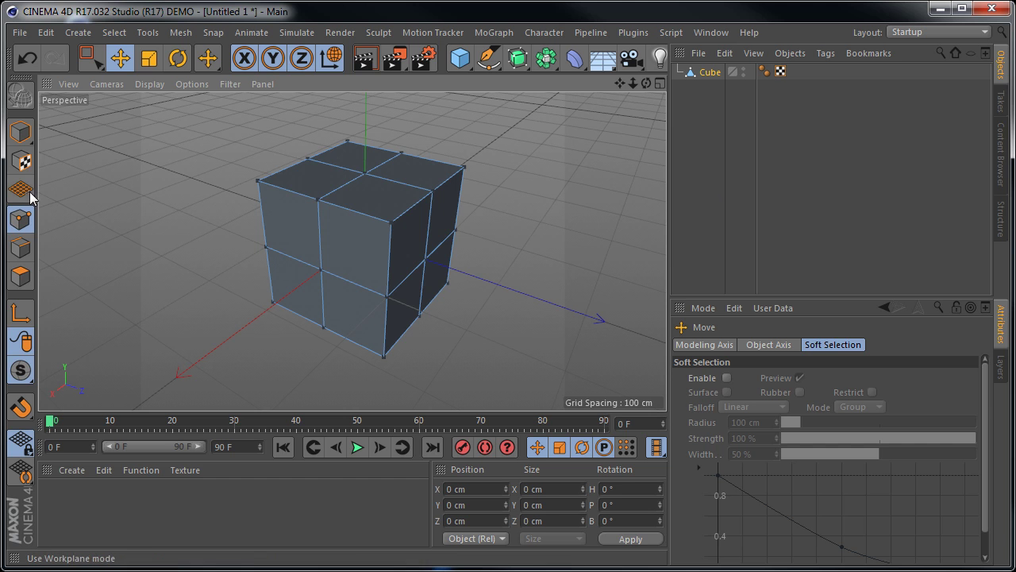
In edge mode, delete the +Z half of the cube's +X top edge and the adjoining +X half of its +Z top edge
click(17, 252)
click(365, 212)
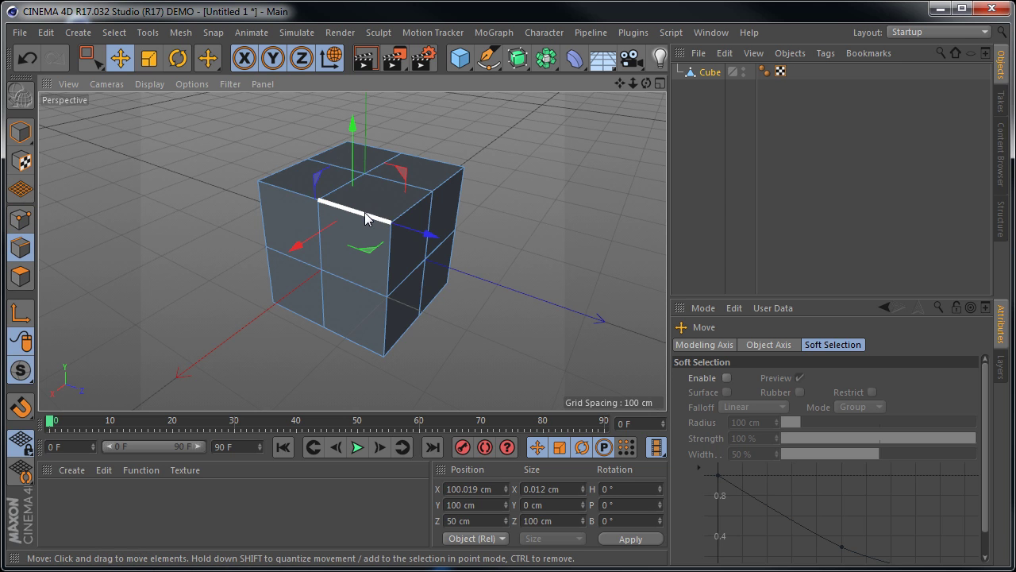
key(Delete)
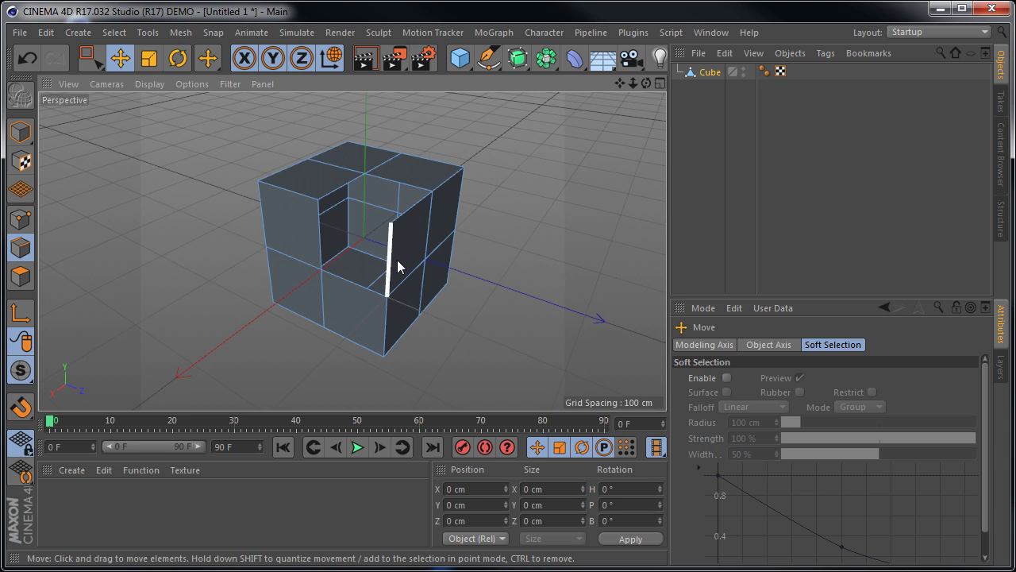
click(415, 212)
key(Delete)
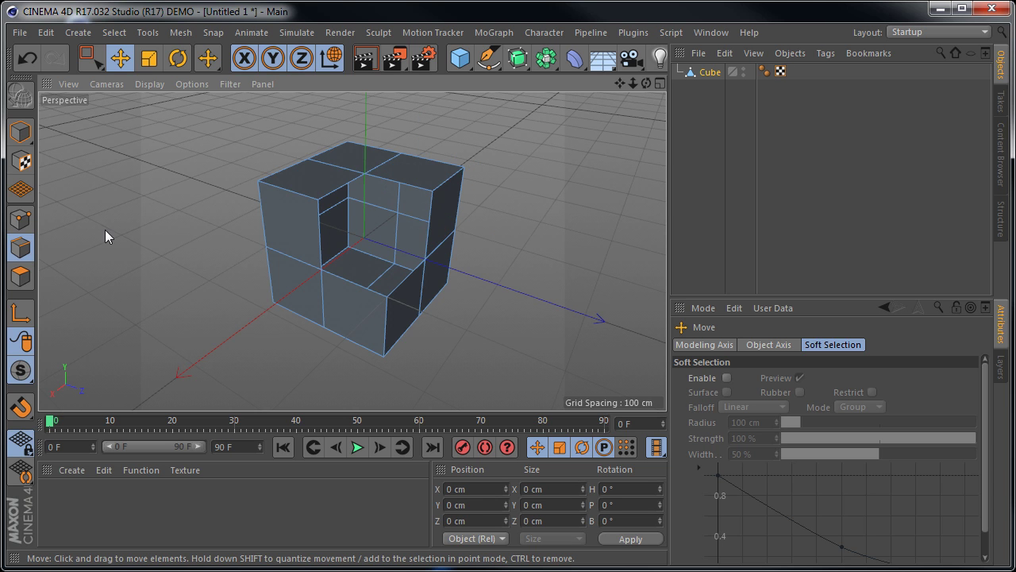
Switch to point mode on the opened cube, with its +Z side facing the view
click(20, 219)
alt+drag(535, 310, 277, 224)
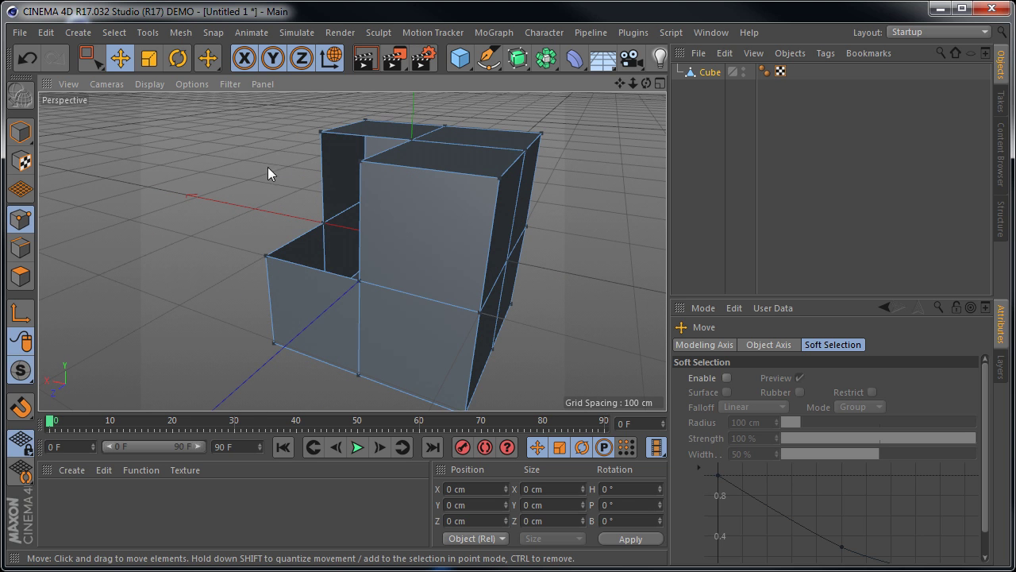